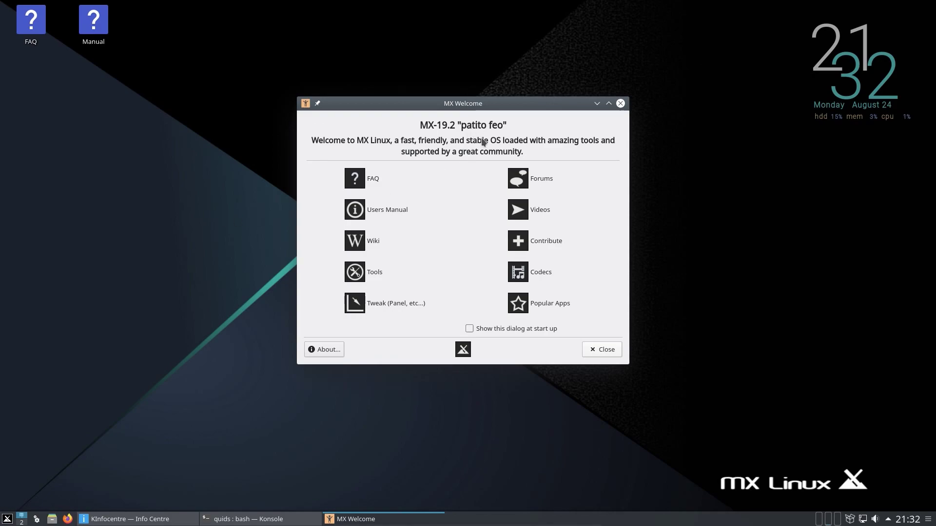
Minimise the system information window, then browse the Education, Graphics, MX Tools and Office menu submenus
left_click(166, 519)
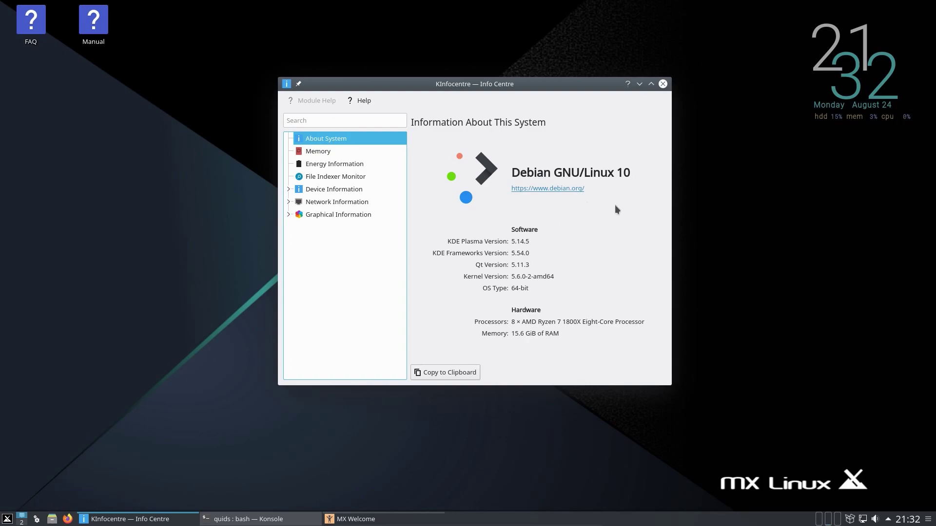
left_click(639, 84)
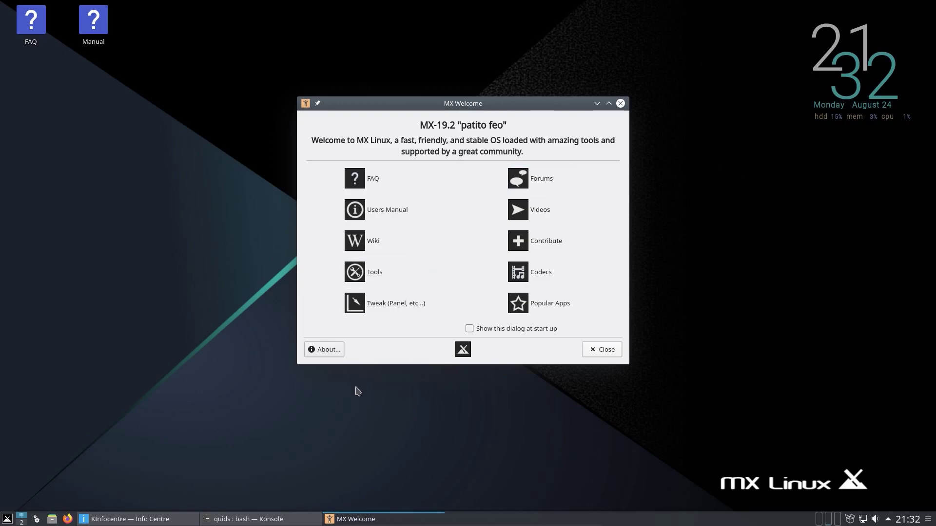
left_click(7, 520)
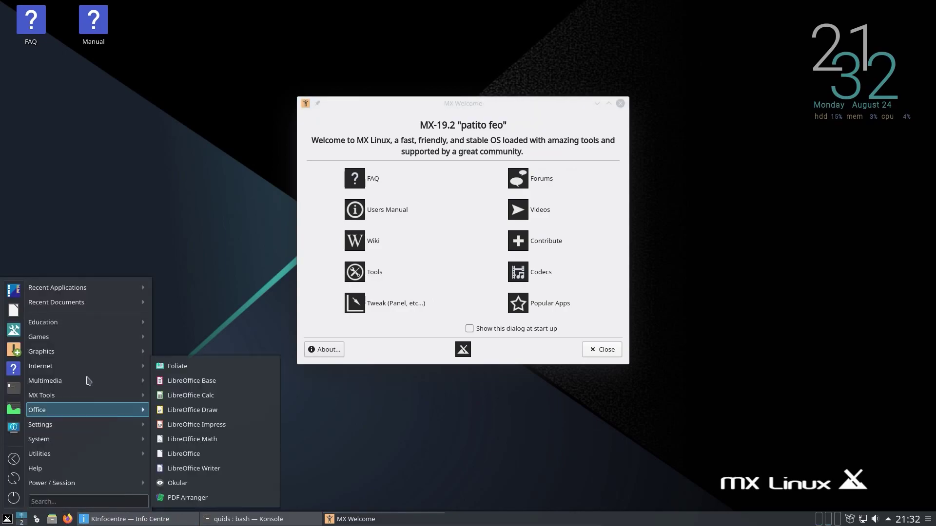
mouse_move(98, 329)
mouse_move(100, 350)
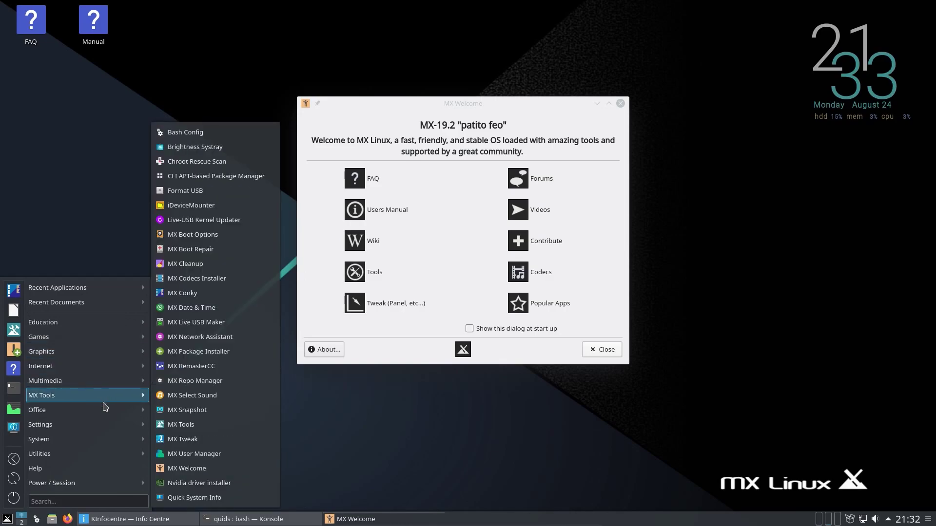
mouse_move(111, 417)
left_click(428, 414)
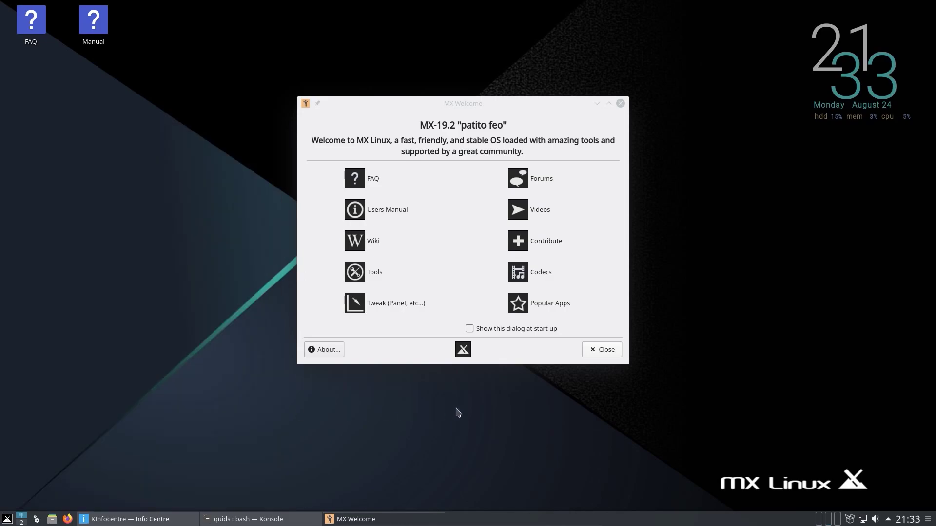
Bring Konsole forward and rerun free -m from history
left_click(231, 520)
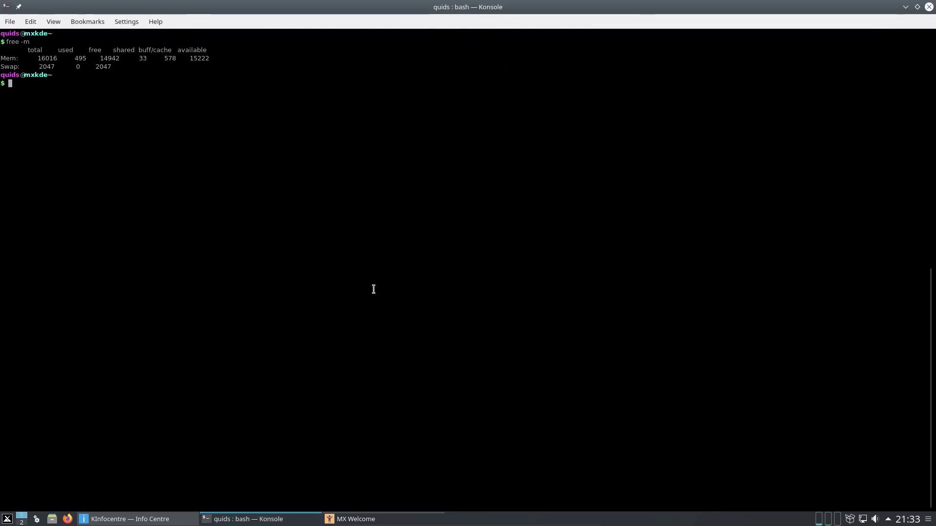
key("Up")
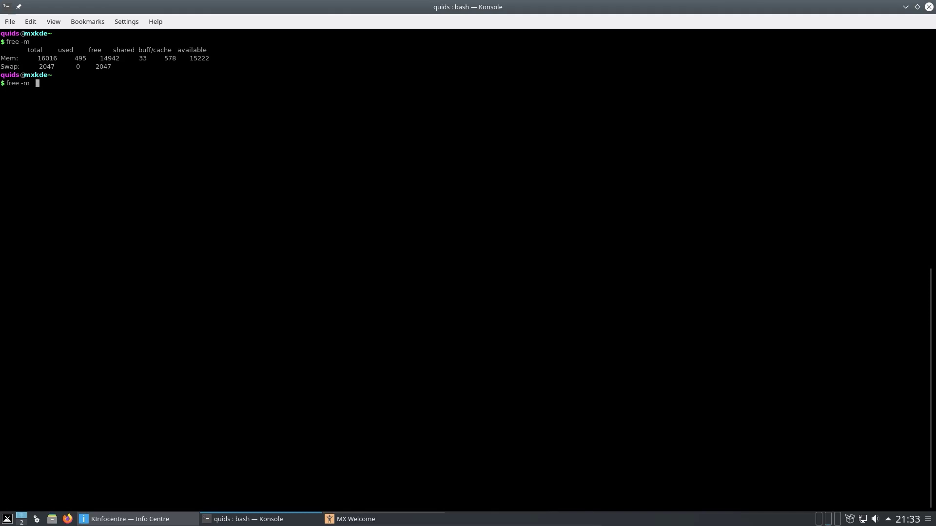
key("Return")
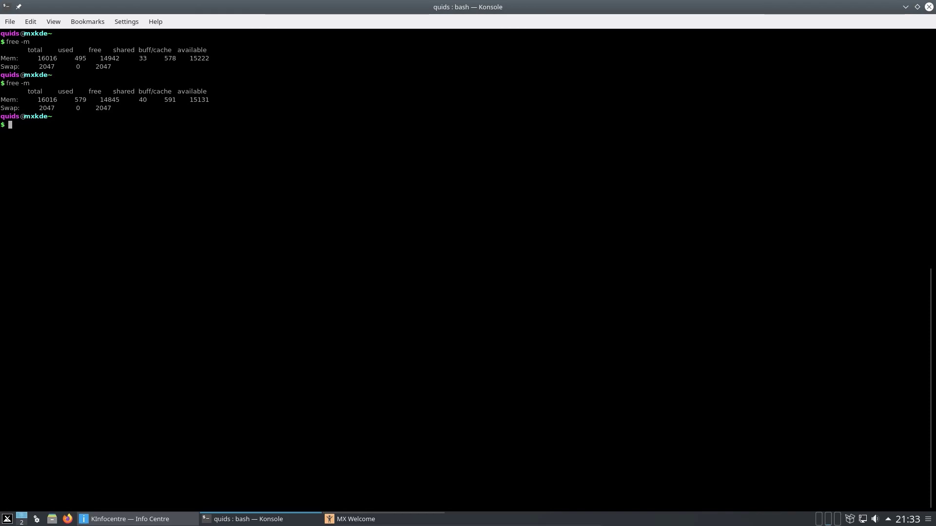
Run systemd, then clear the screen and enter sudo service --status-all
type("systemd")
key("Return")
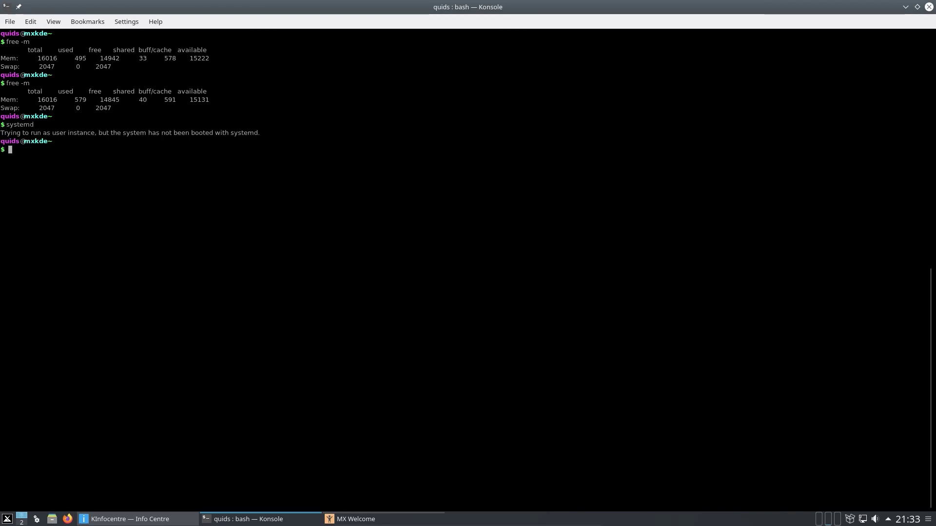
key("ctrl+l")
type("sudo service --status-all")
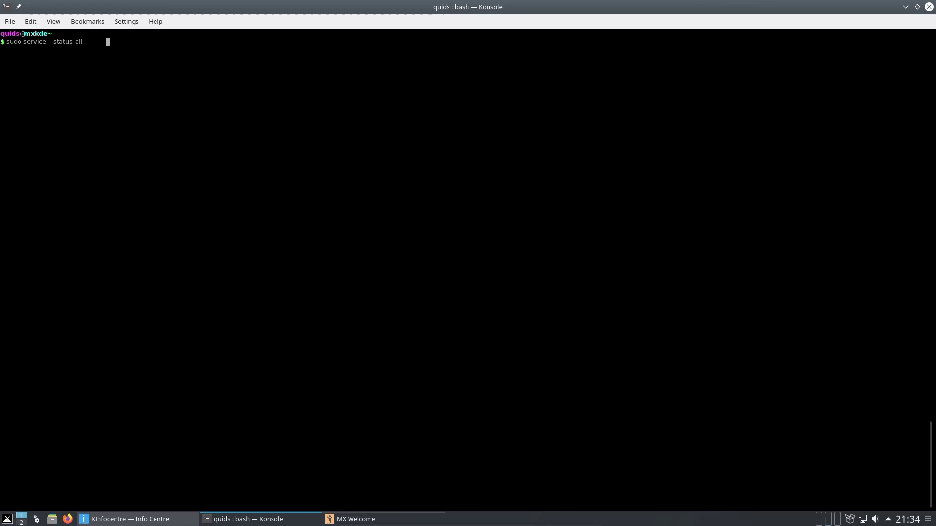
Run the service status listing, then run flatpak list, which returns nothing
key("Return")
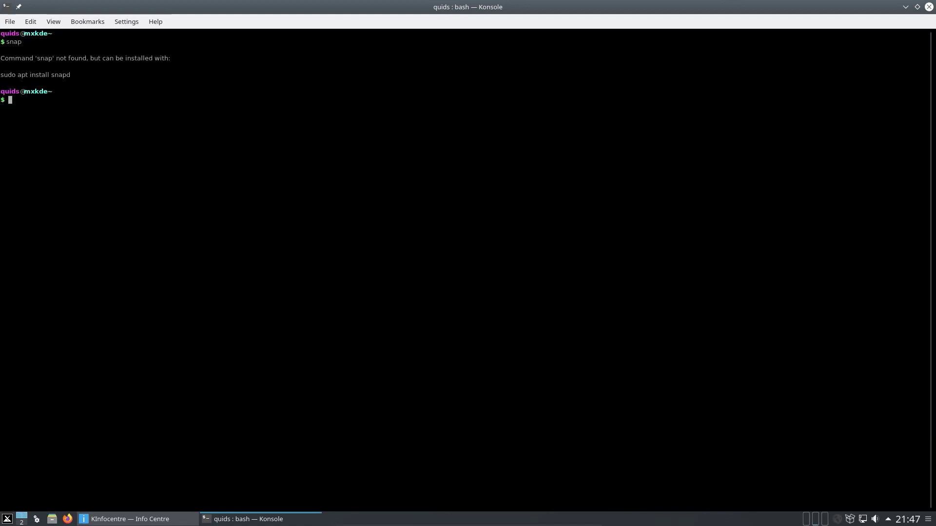
type("flatpak ")
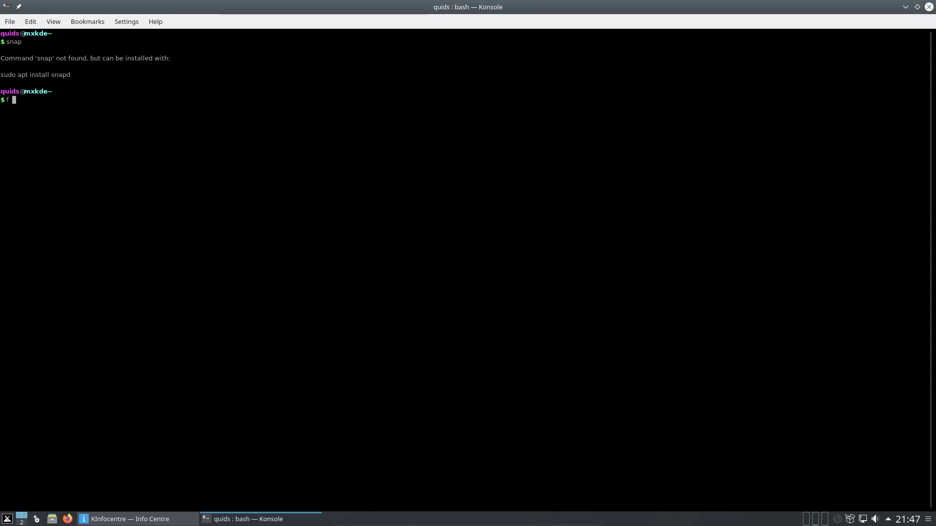
type("l")
type("ist")
key("Return")
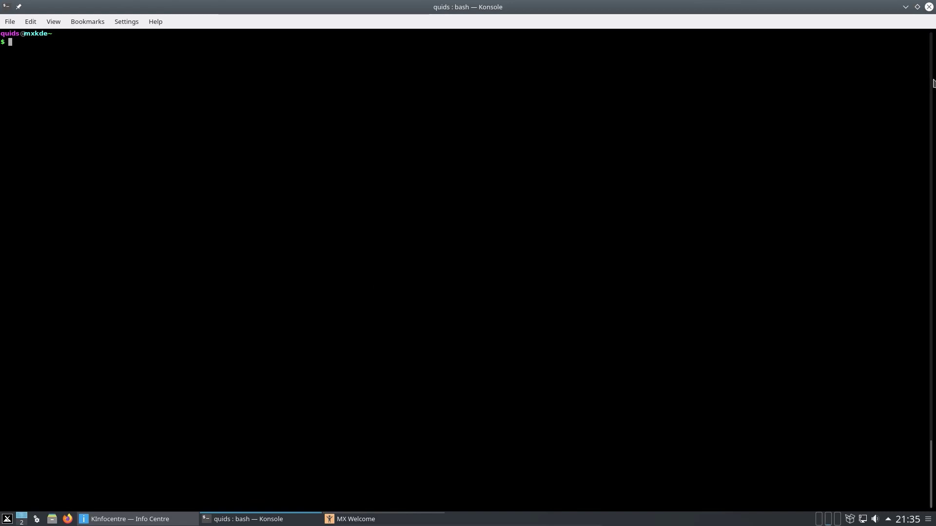
Close Konsole and, in MX Tweak, move the Plasma panel to the Left edge
left_click(927, 8)
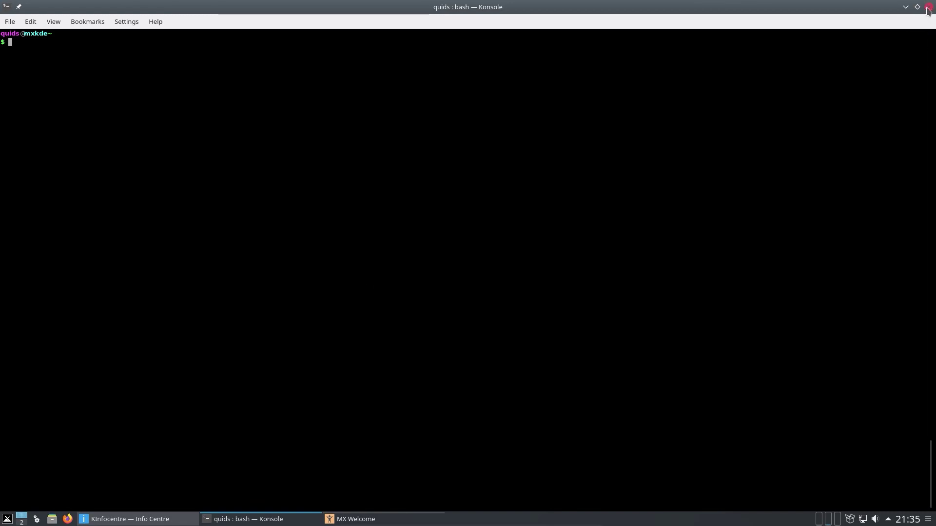
left_click(353, 302)
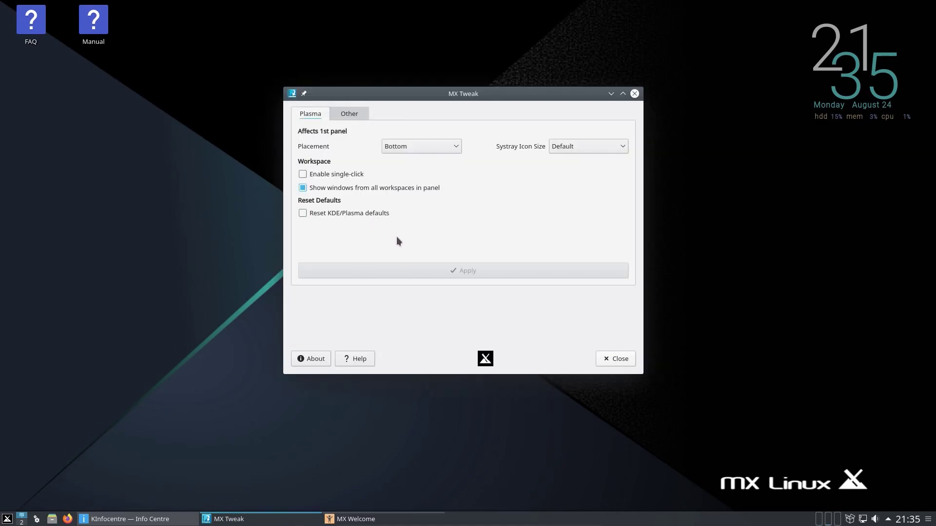
left_click(417, 144)
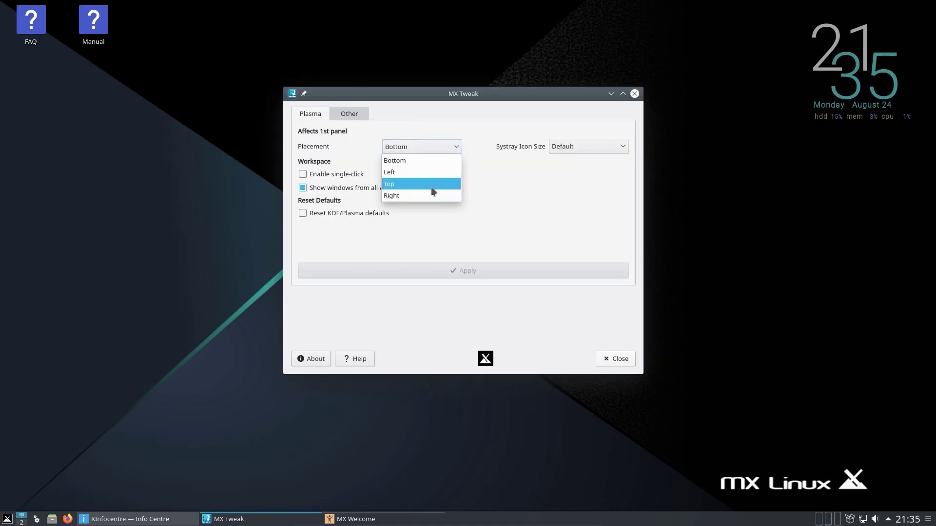
left_click(432, 173)
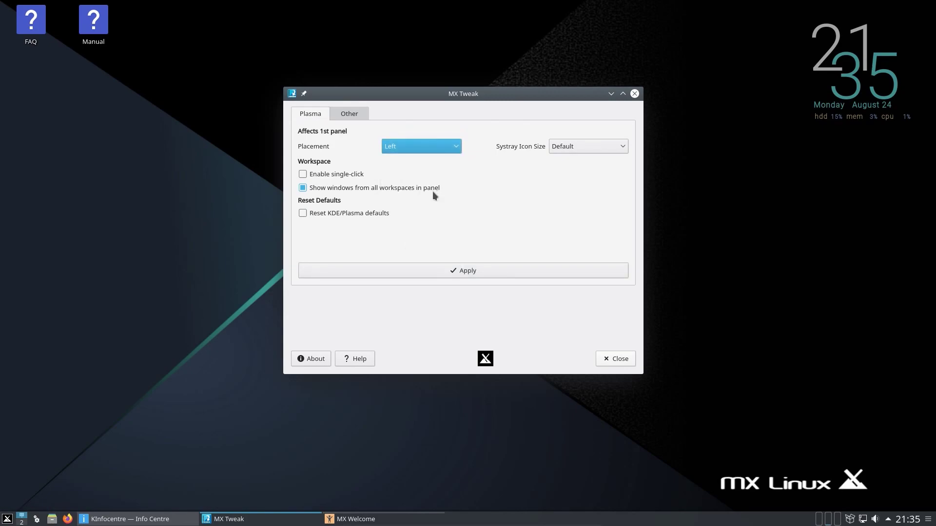
left_click(435, 273)
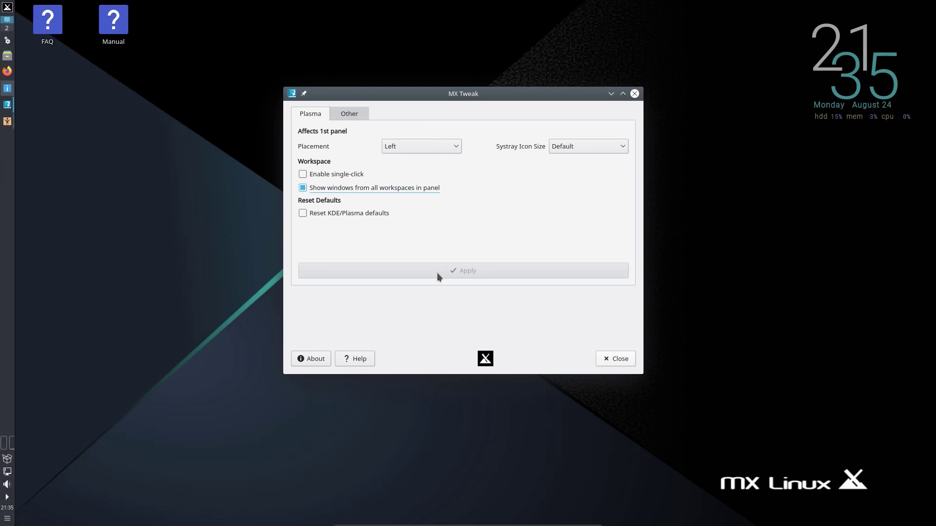
Set the panel placement back to Bottom and apply it
left_click(413, 143)
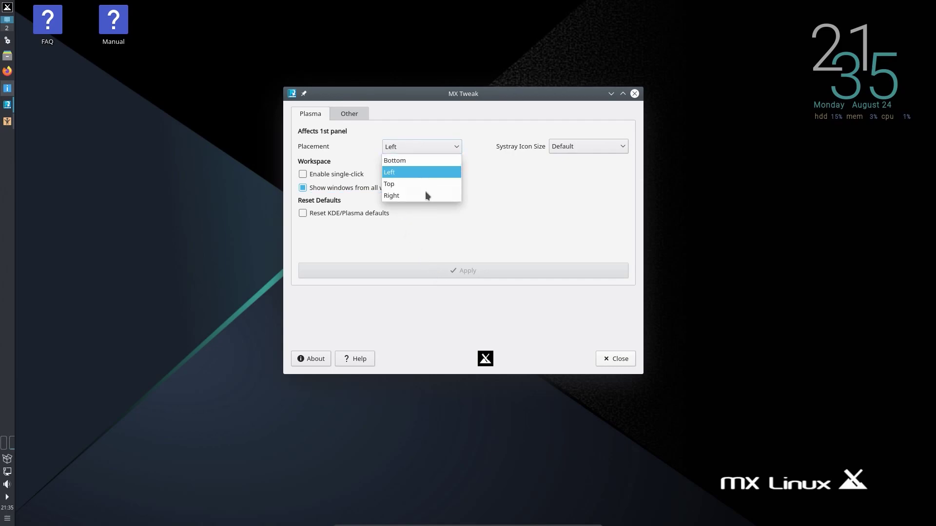
left_click(431, 160)
left_click(555, 272)
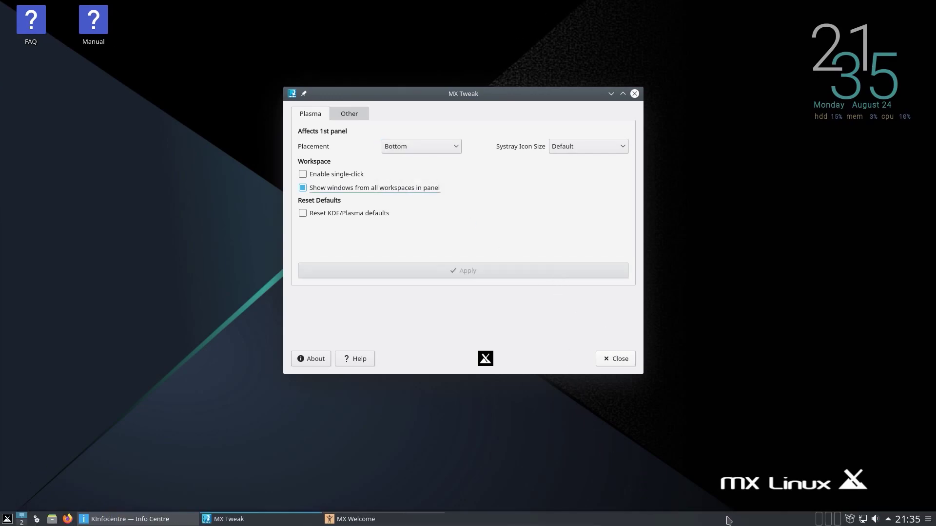
Enter the Plasma panel's edit mode, adjust it, and leave edit mode
left_click(929, 519)
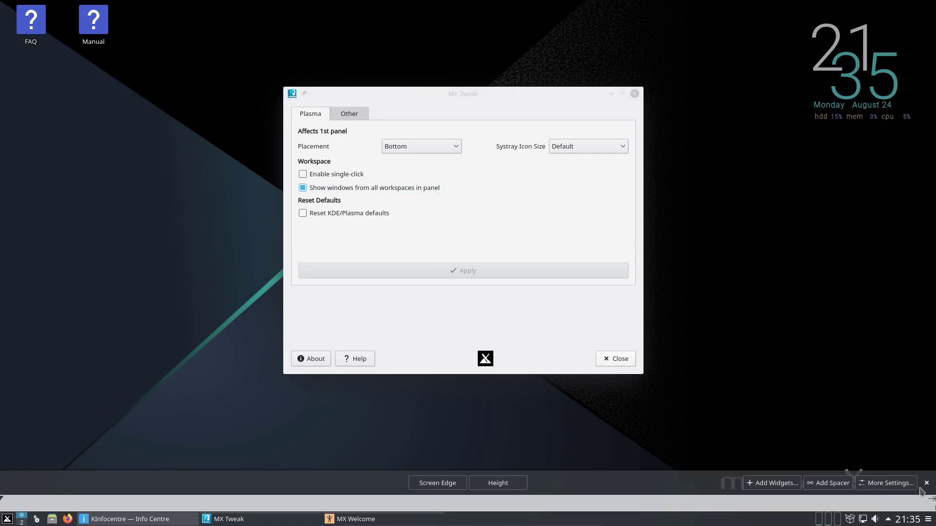
left_click_drag(427, 482, 423, 501)
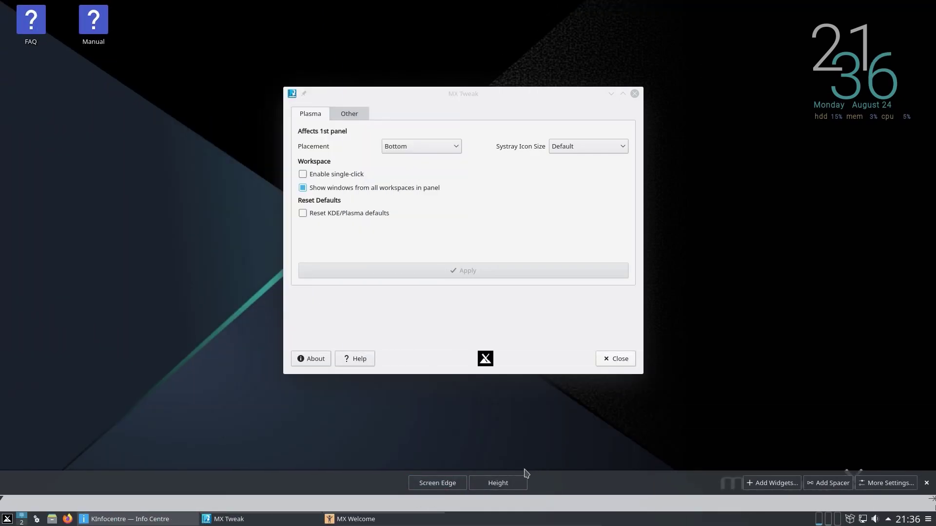
left_click(737, 433)
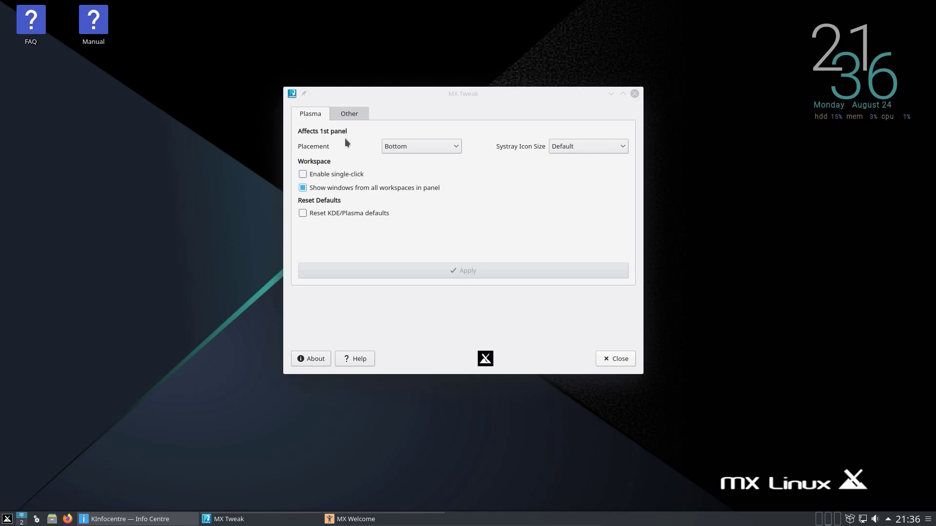
Review MX Tweak's Other tab and its internal-drive mounting option, then close MX Tweak
left_click(350, 116)
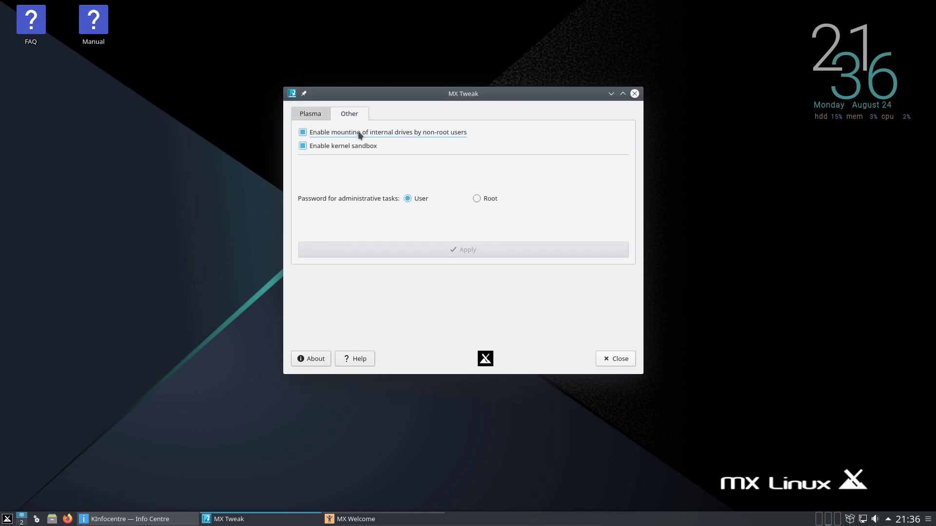
left_click(358, 132)
left_click(316, 114)
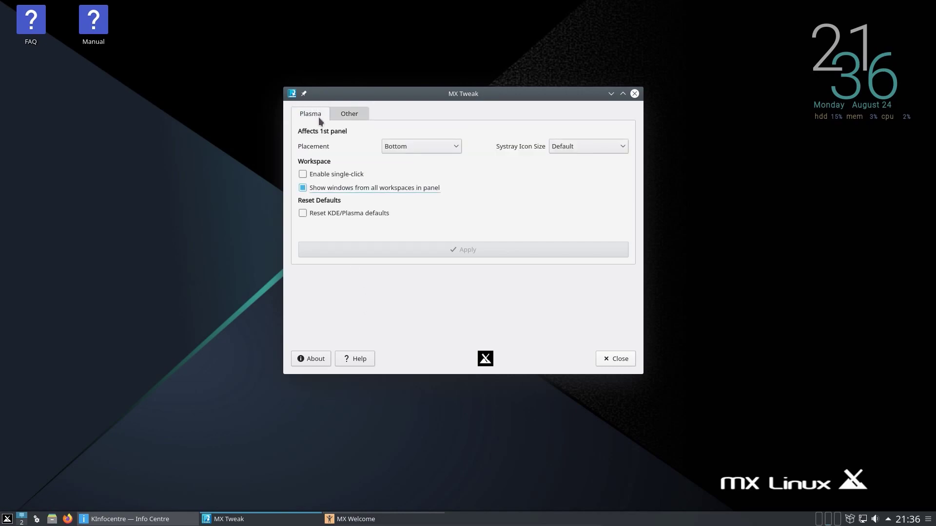
left_click(620, 360)
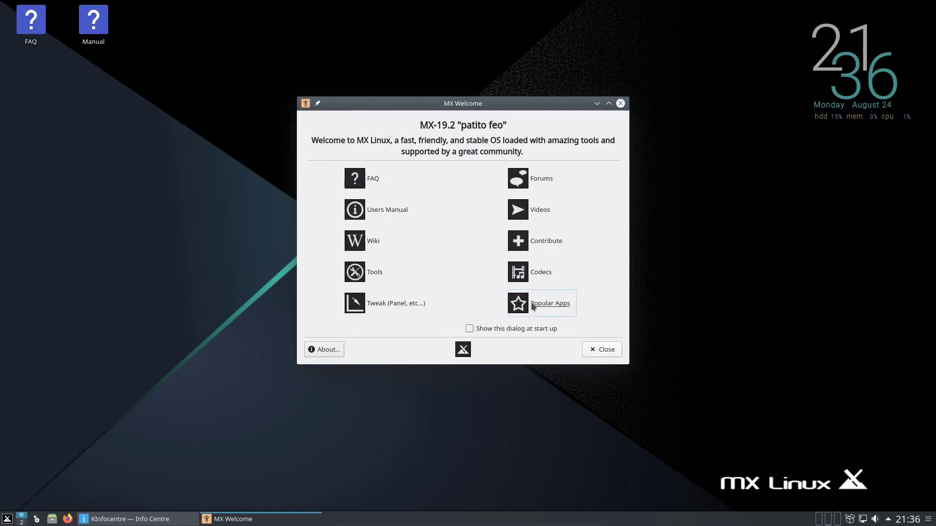
left_click(365, 278)
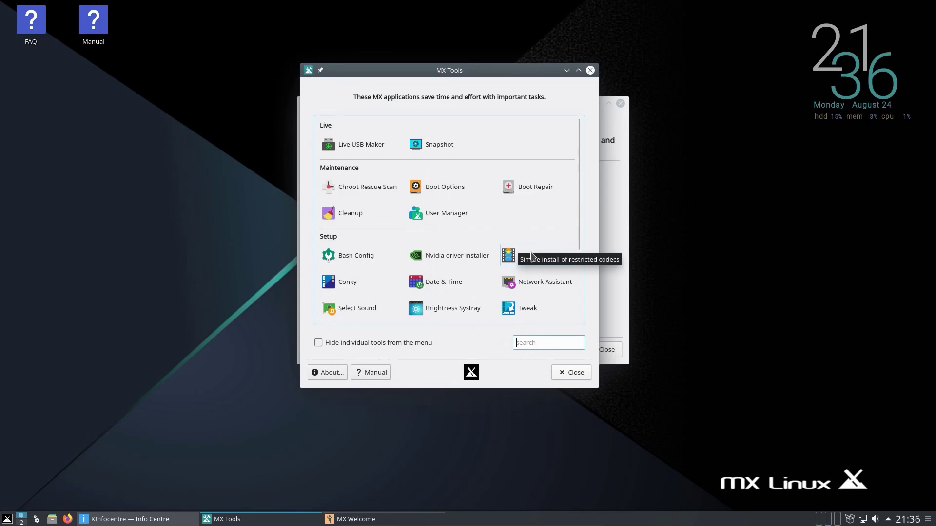
left_click(343, 258)
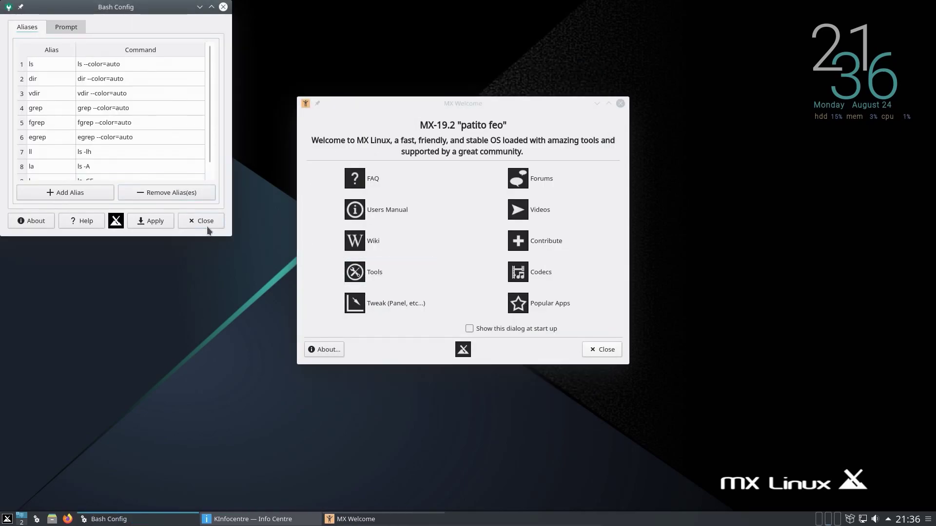
scroll(187, 148, "down", 1)
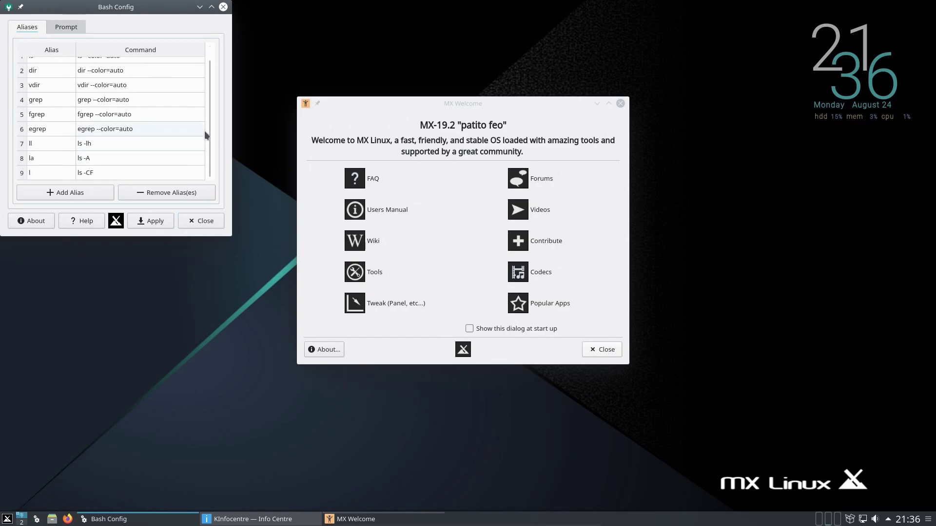
left_click(72, 25)
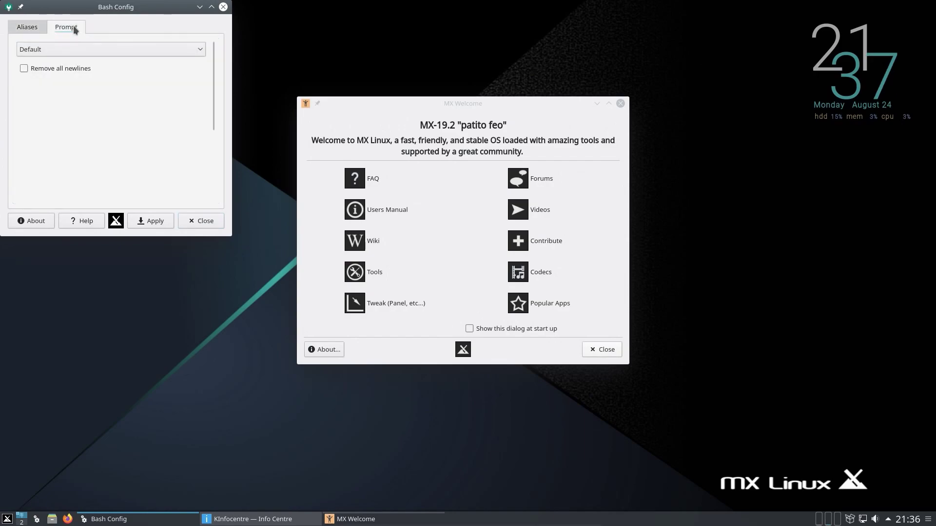
left_click(184, 221)
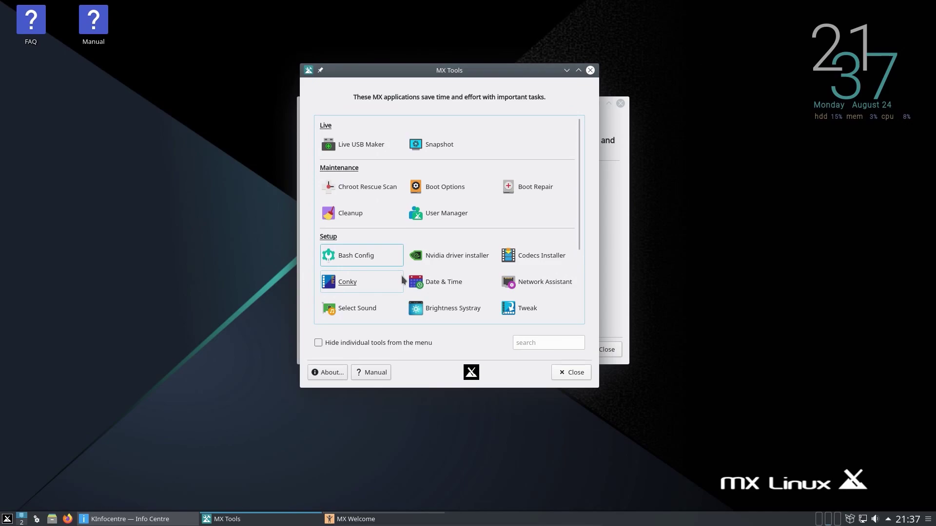
key("Escape")
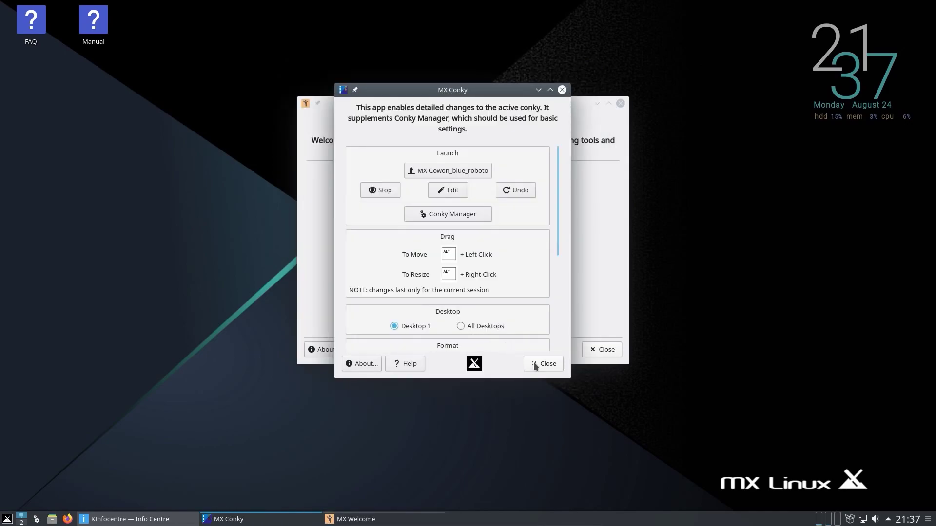
left_click(534, 363)
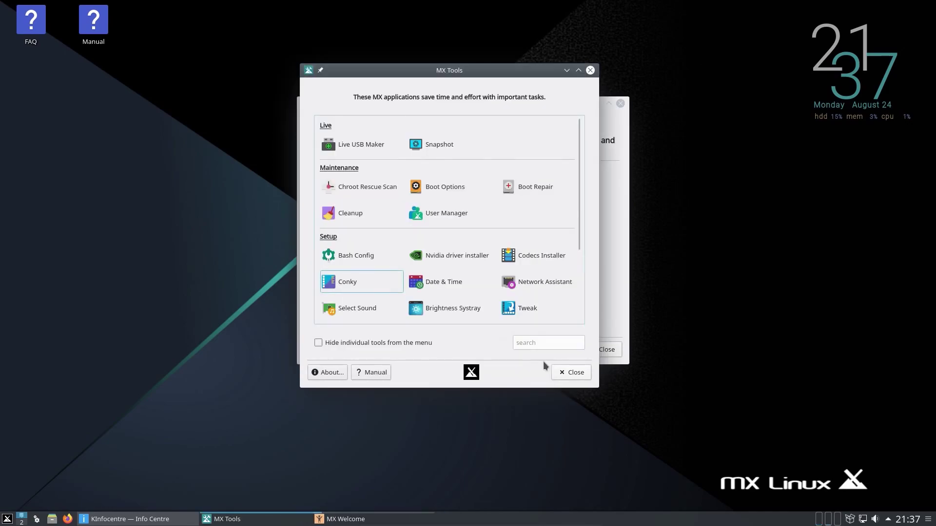
left_click(391, 149)
left_click(531, 284)
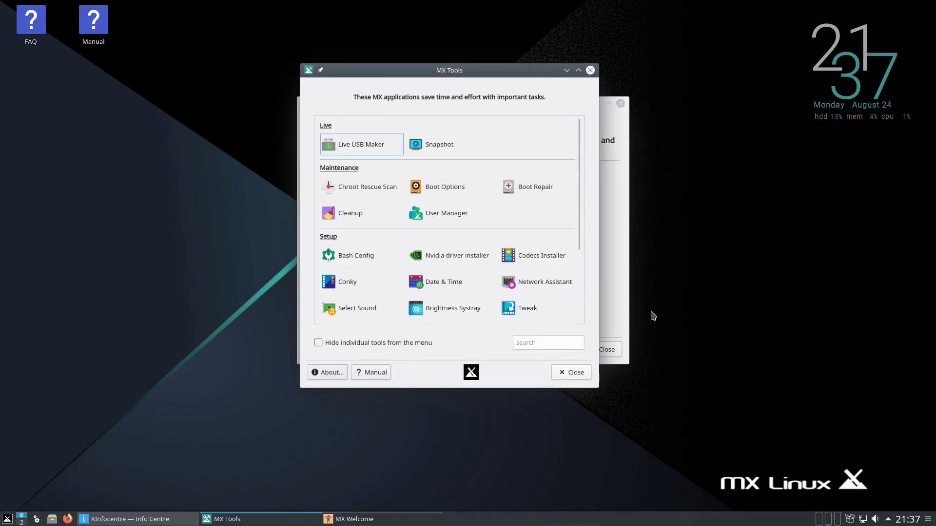
left_click(443, 145)
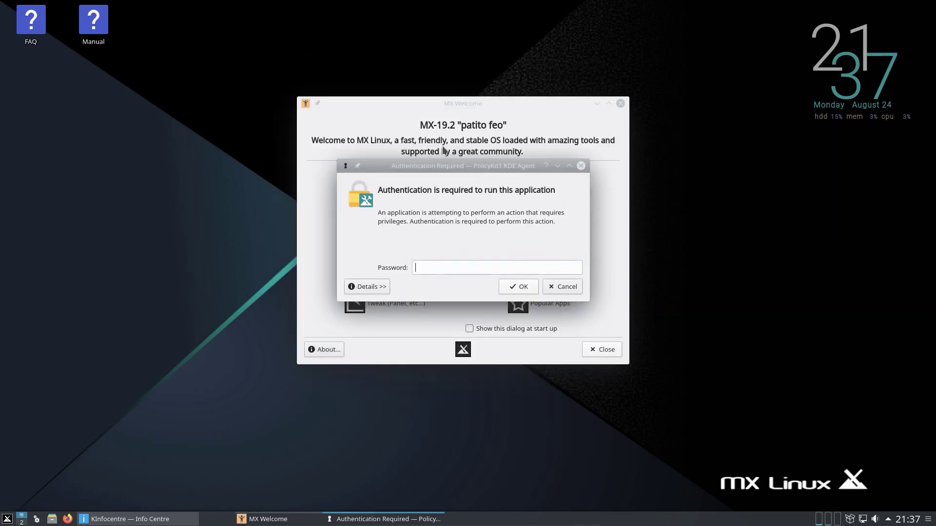
left_click(573, 287)
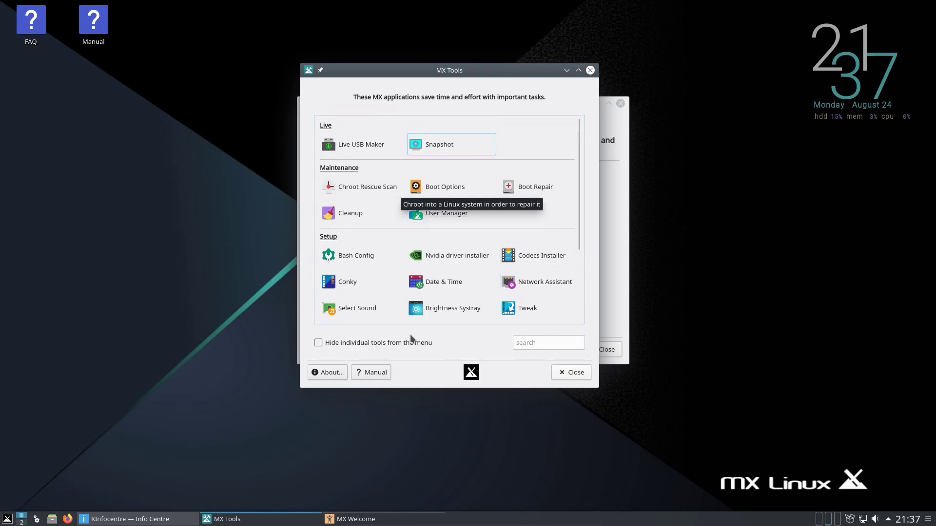
left_click(569, 372)
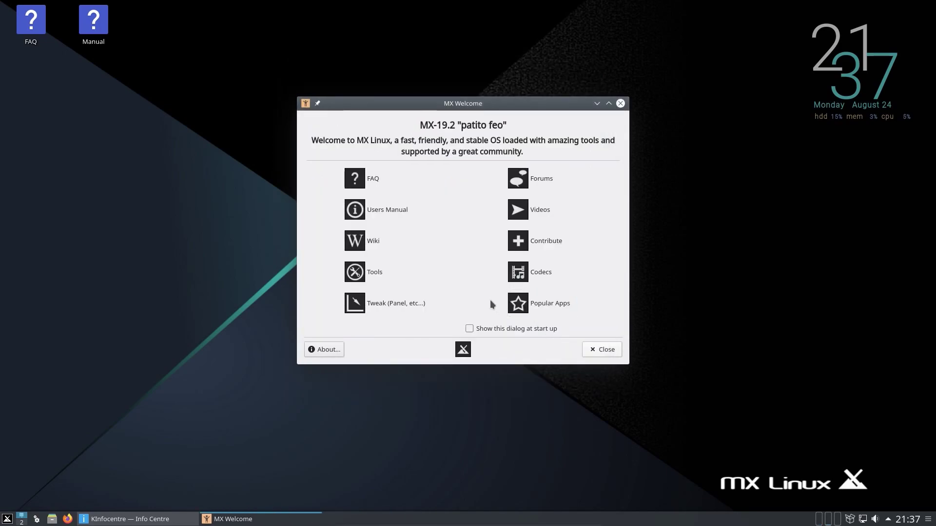
double_click(58, 35)
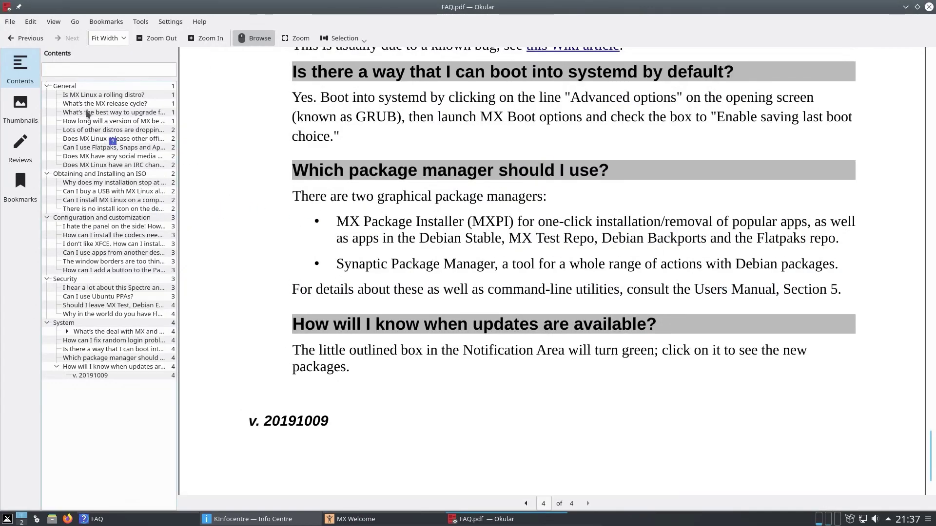
left_click(93, 95)
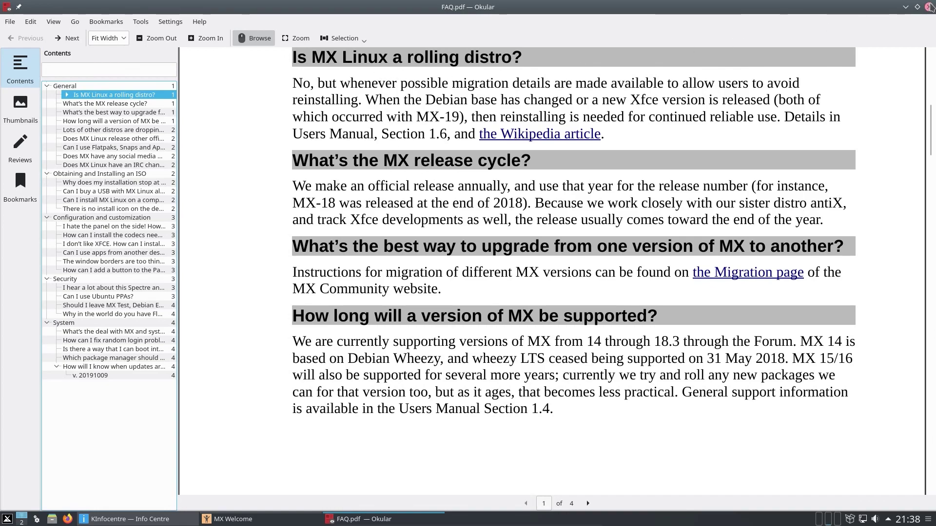
left_click(930, 7)
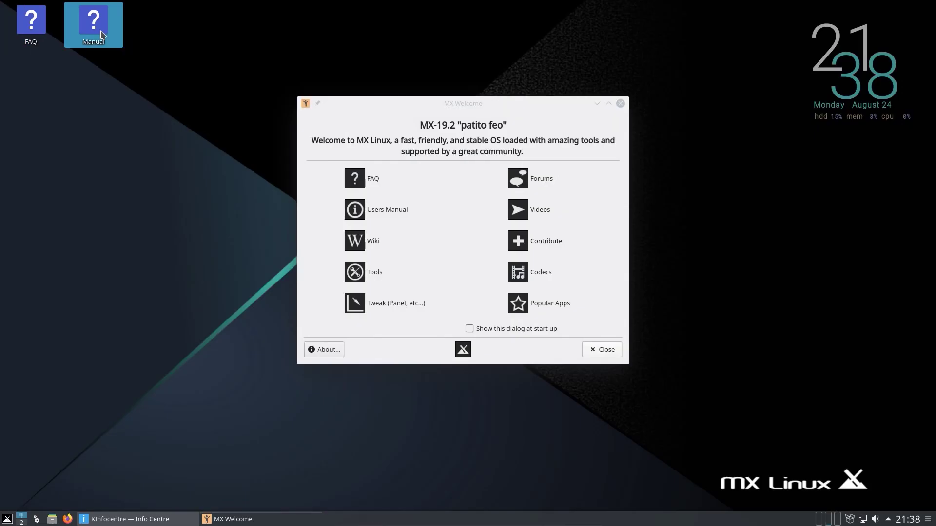
Open the mxum.pdf user manual, read section 3.8.3.2 KDE/plasma Panel, and close it
double_click(102, 34)
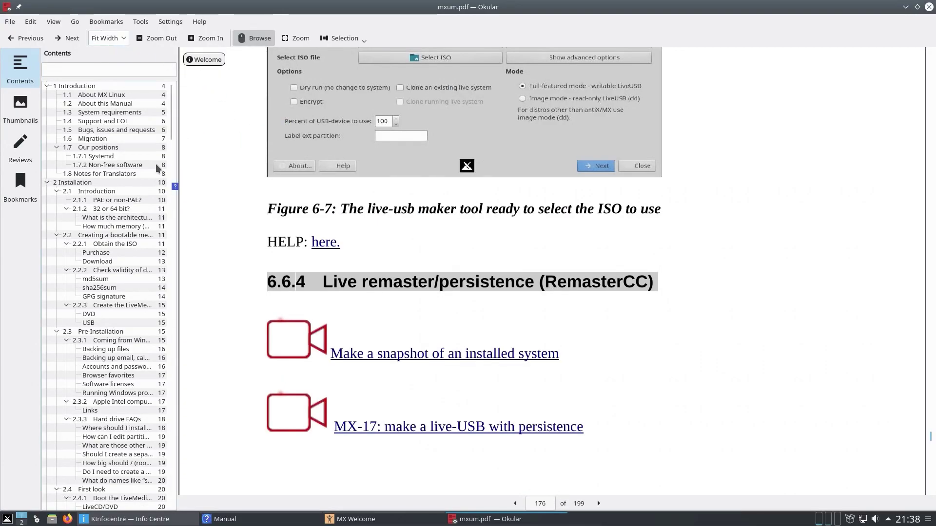
left_click_drag(172, 120, 175, 189)
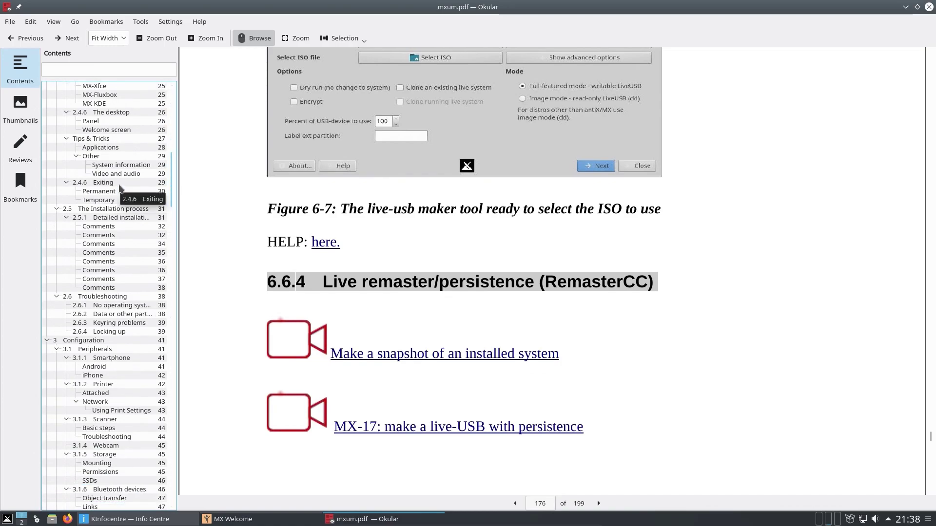
scroll(119, 188, "down", 7)
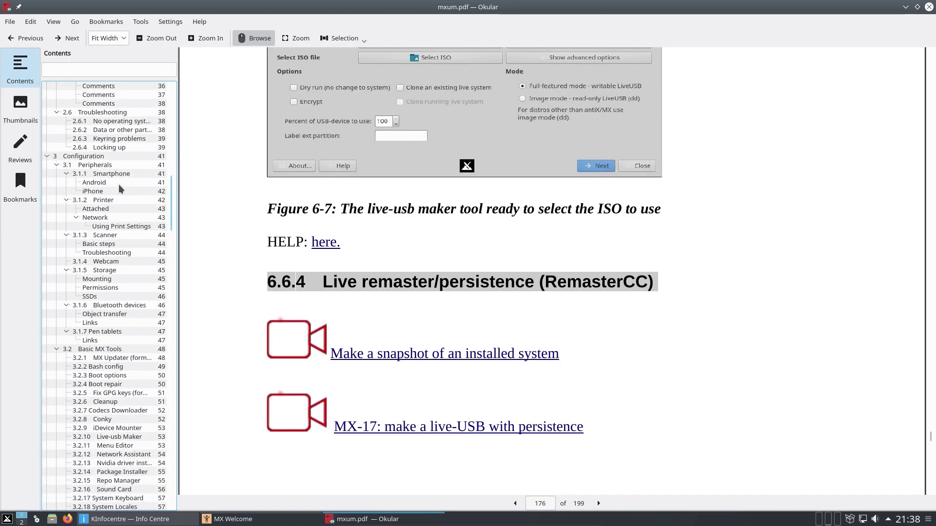
left_click_drag(173, 206, 168, 300)
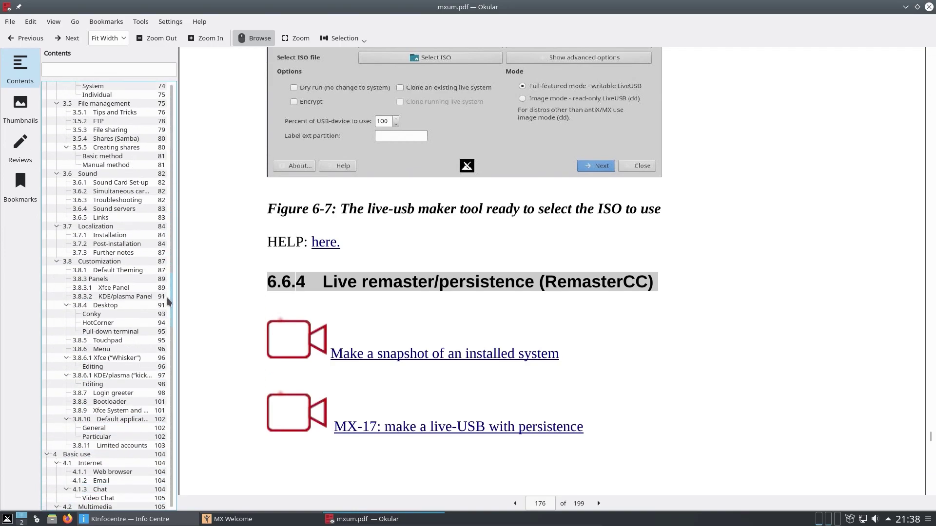
left_click(112, 296)
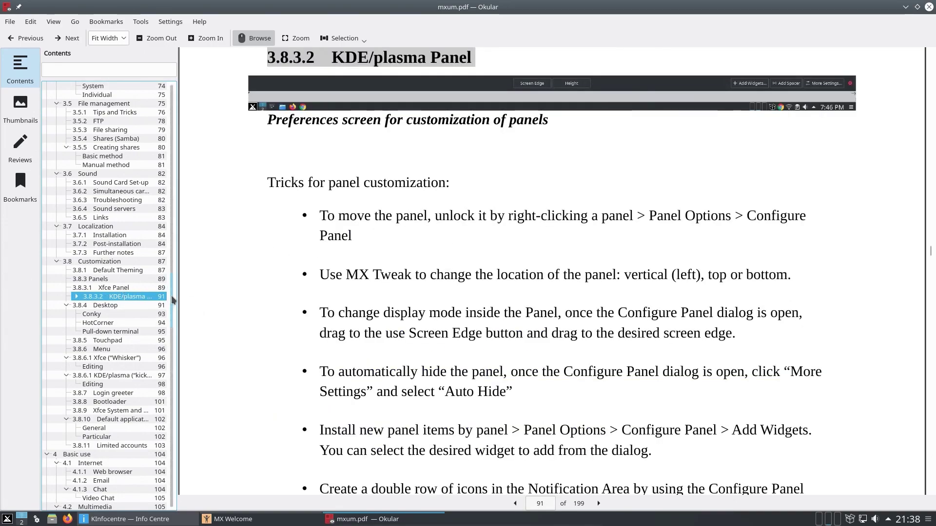
scroll(166, 333, "down", 4)
left_click_drag(165, 333, 171, 502)
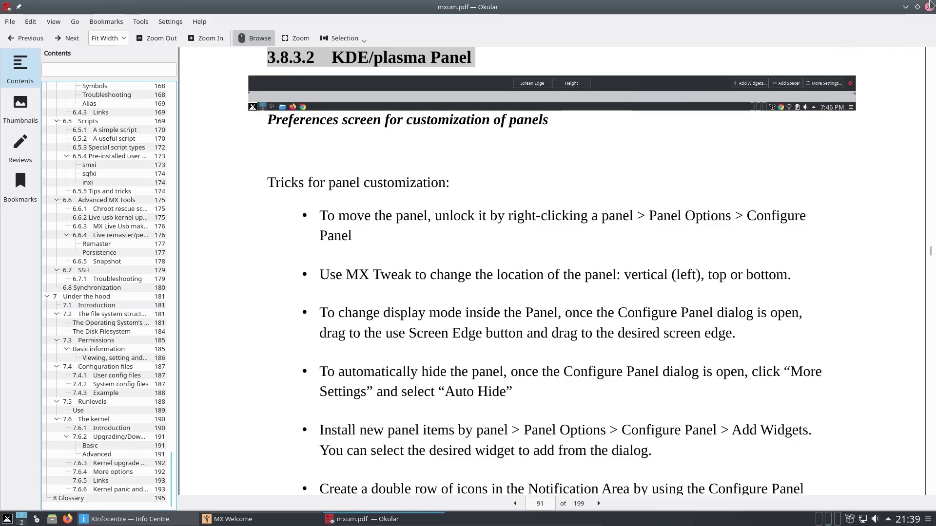
left_click(929, 7)
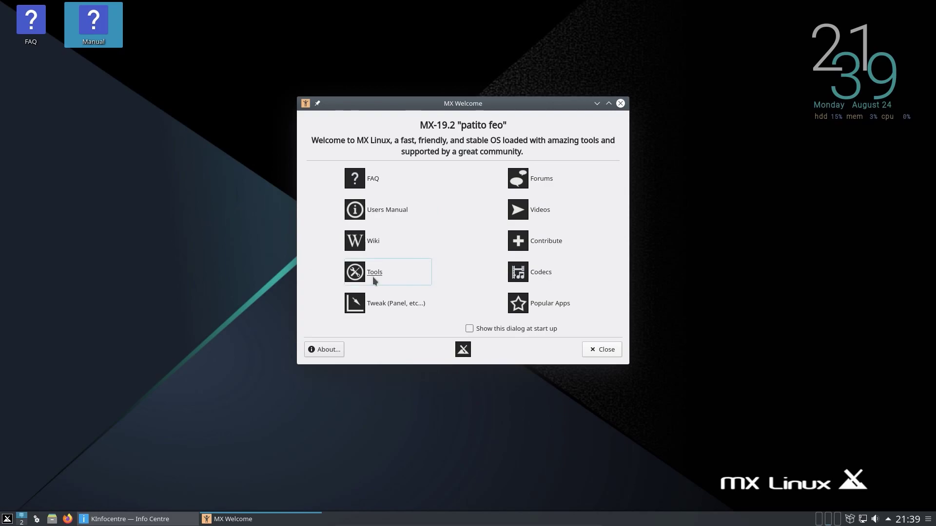
Launch the Popular Apps installer with authentication and expand the Children category
left_click(535, 306)
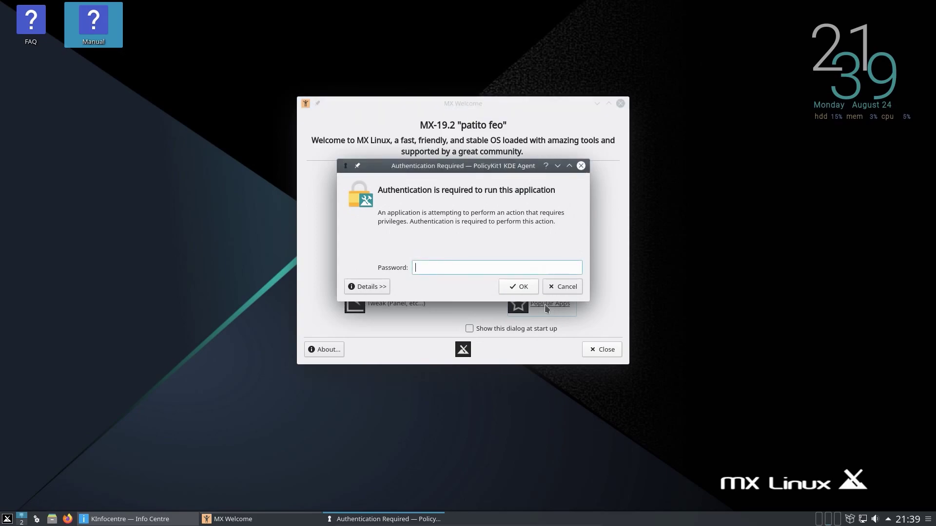
key("Return")
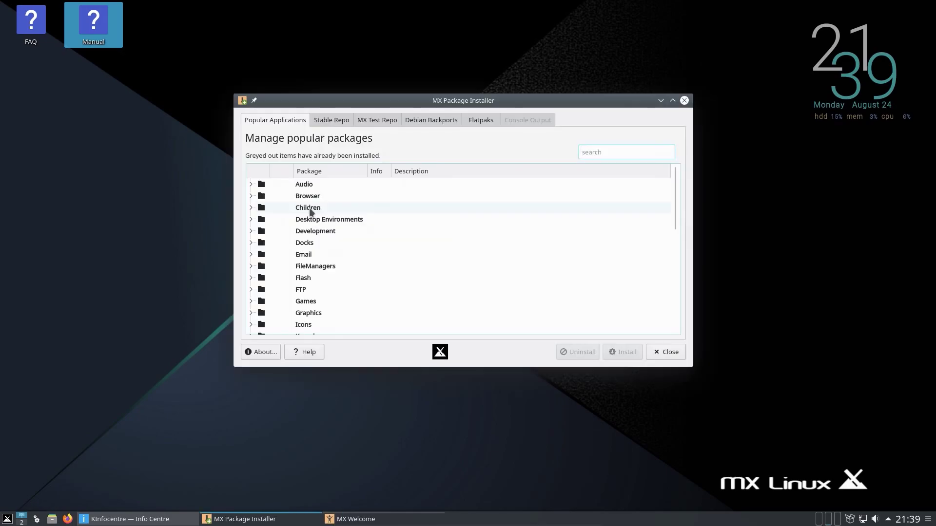
left_click(310, 208)
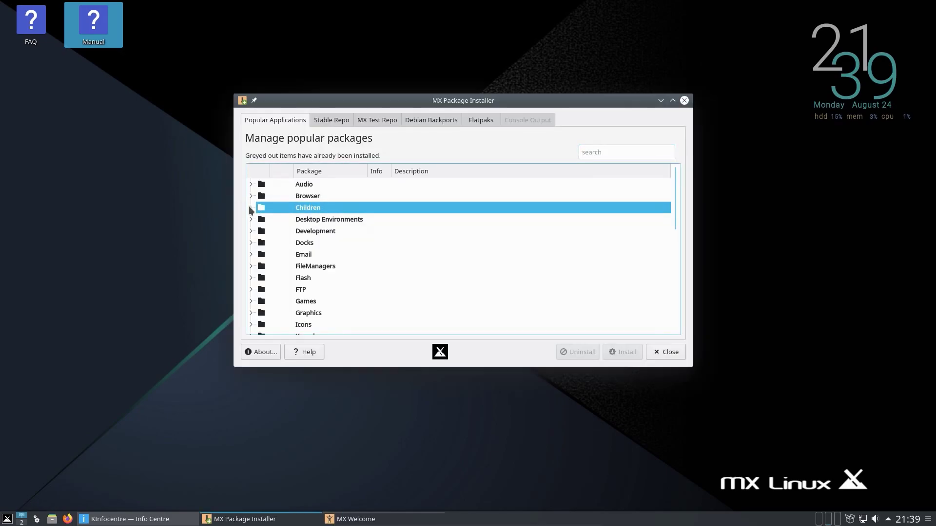
left_click(251, 208)
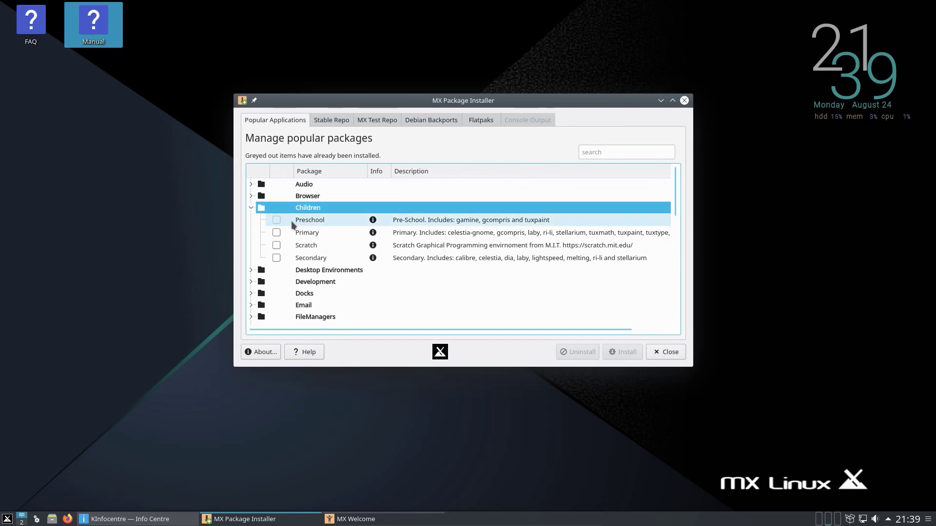
View the Preschool and Secondary bundle details, then expand the Development category
left_click(374, 220)
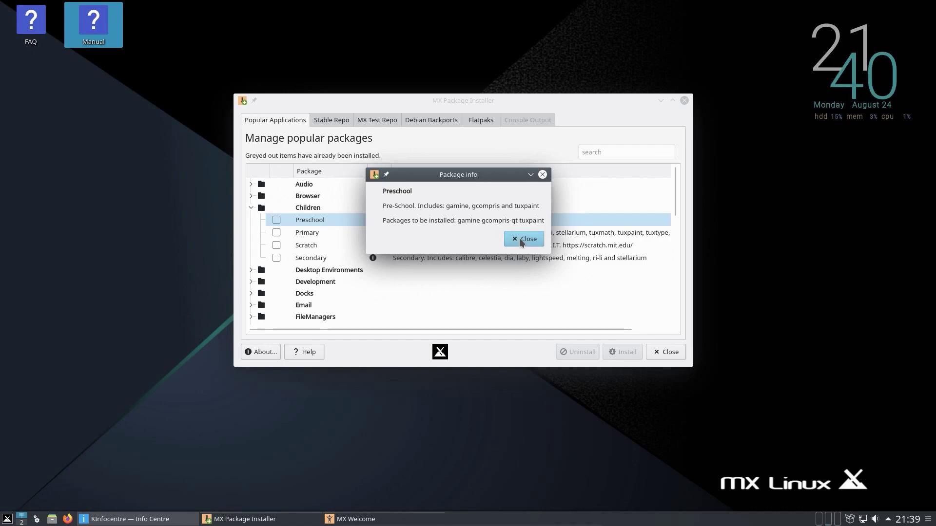
left_click(524, 239)
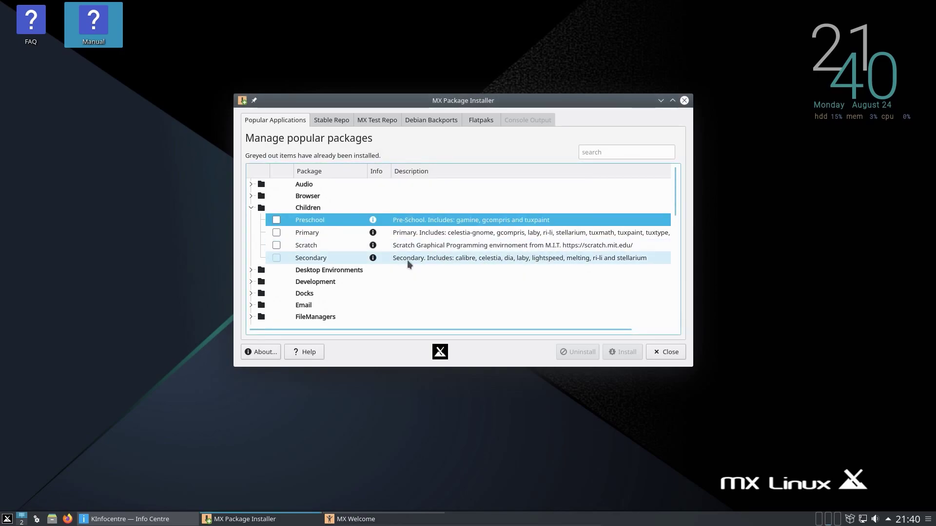
left_click(373, 258)
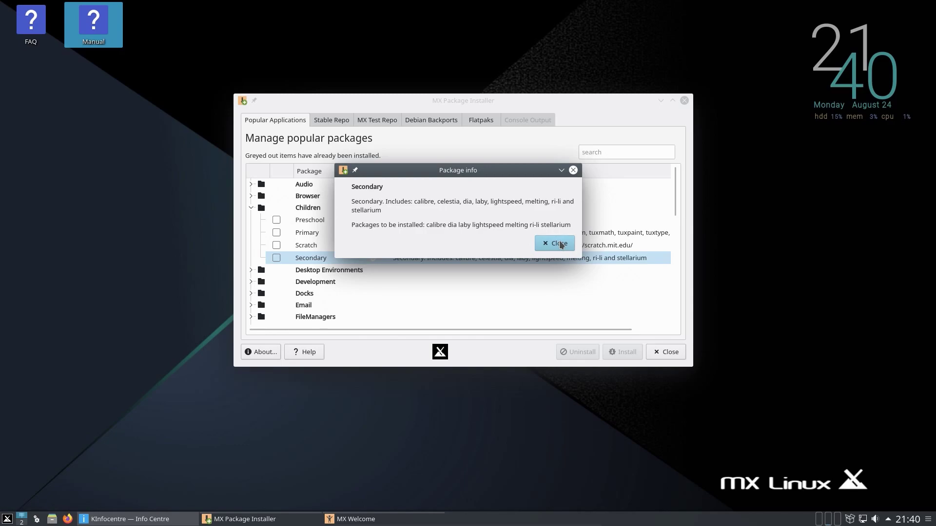
left_click(559, 244)
left_click(251, 281)
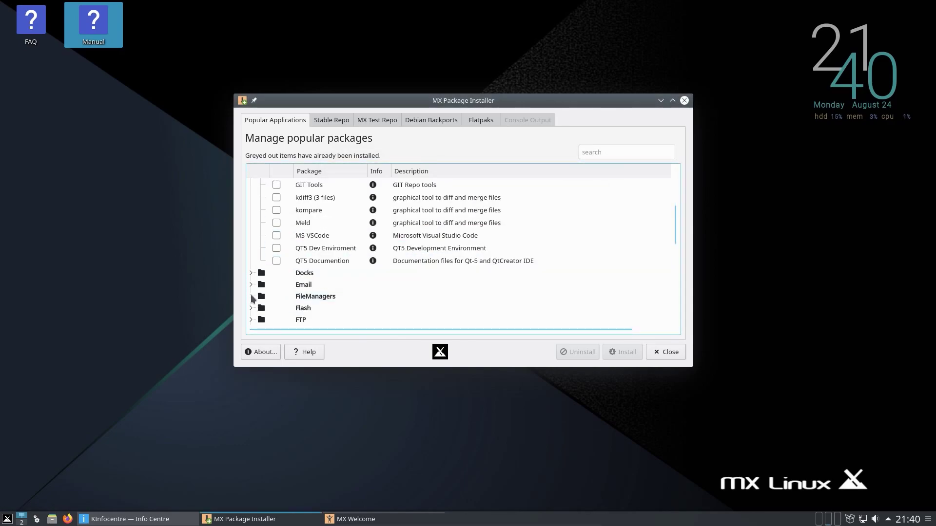
Browse the FileManagers, Email, Games and FTP categories in Popular Applications
left_click(252, 297)
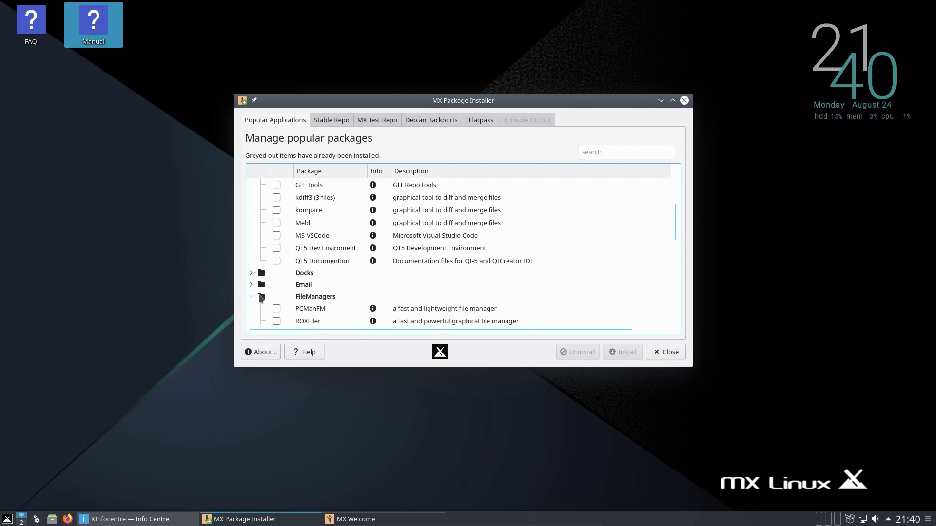
left_click_drag(674, 231, 676, 244)
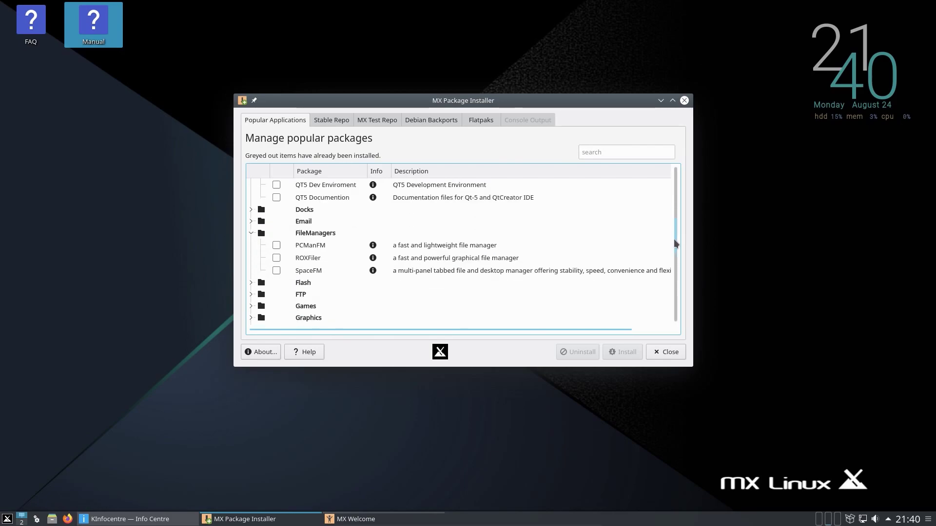
left_click(251, 233)
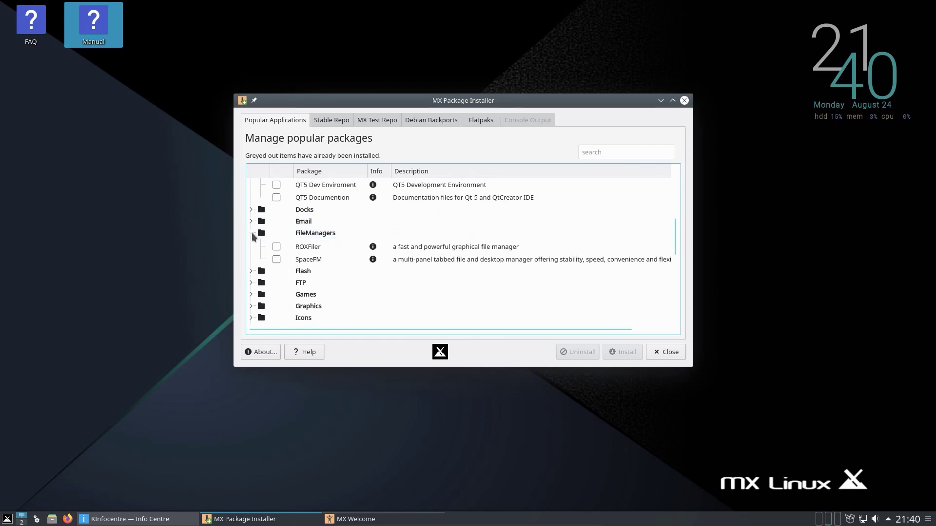
left_click(252, 222)
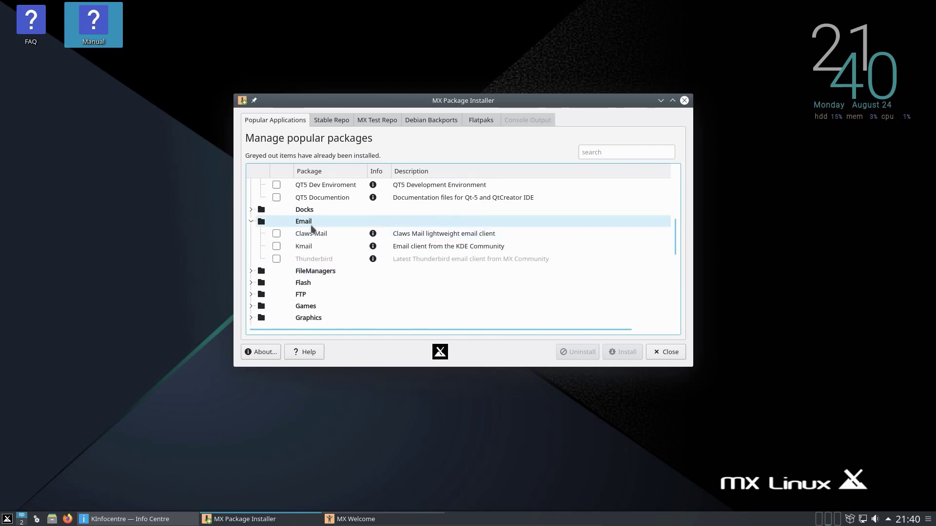
left_click(251, 222)
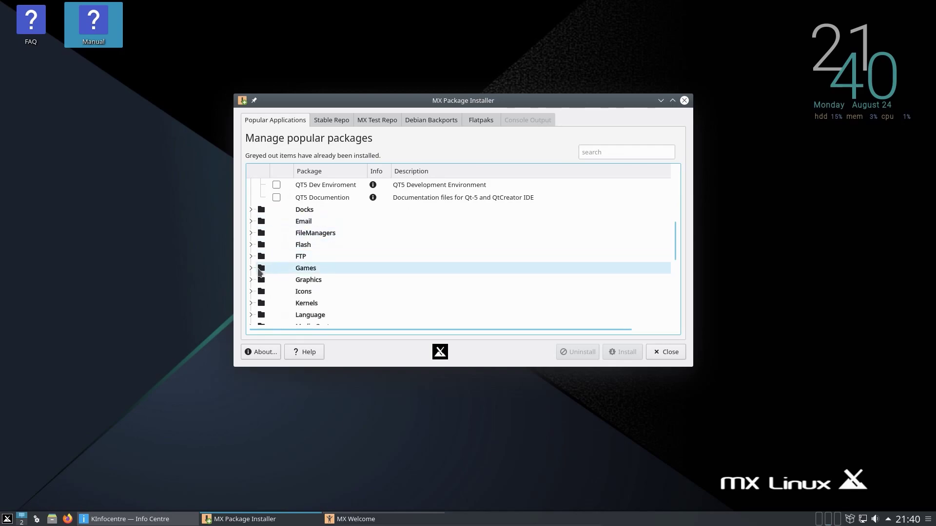
left_click(252, 268)
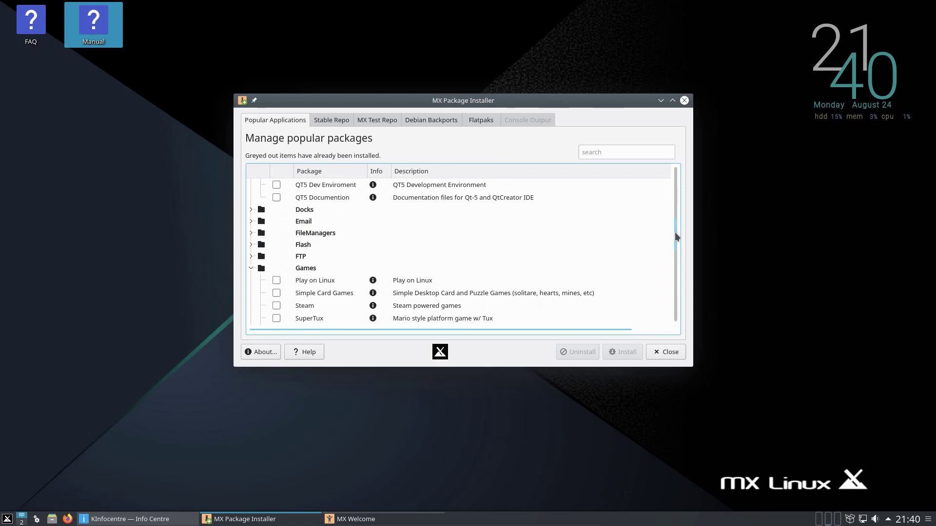
left_click(251, 256)
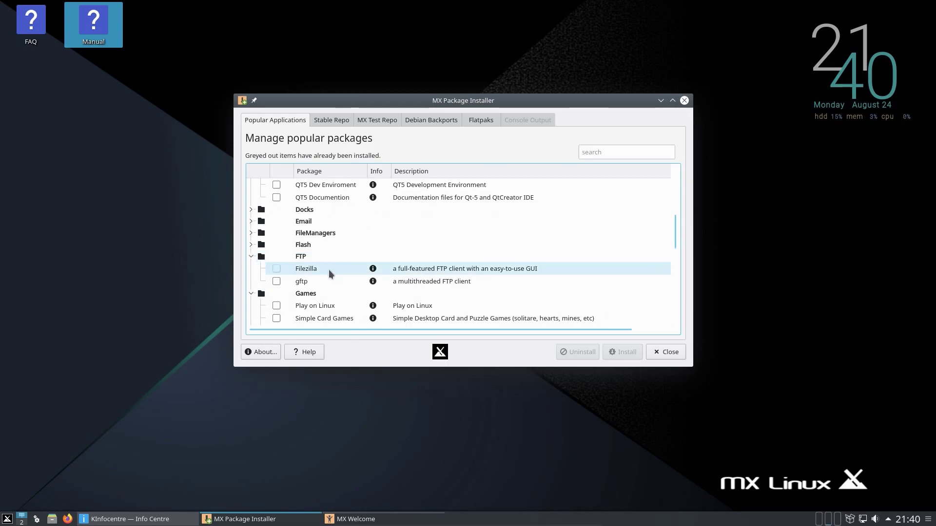
Browse Media Center, Media Converter and Screencast, then close the installer and MX Welcome
scroll(292, 258, "down", 3)
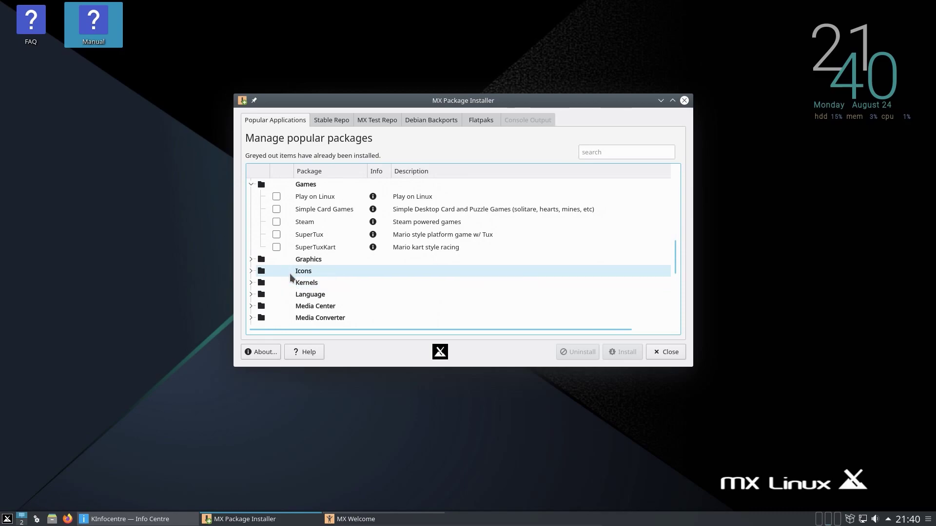
left_click(259, 306)
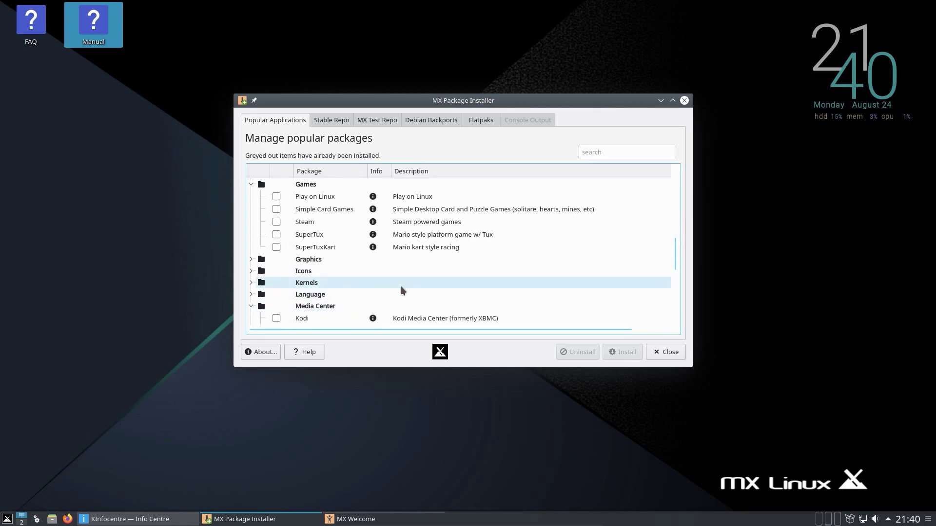
scroll(354, 257, "down", 3)
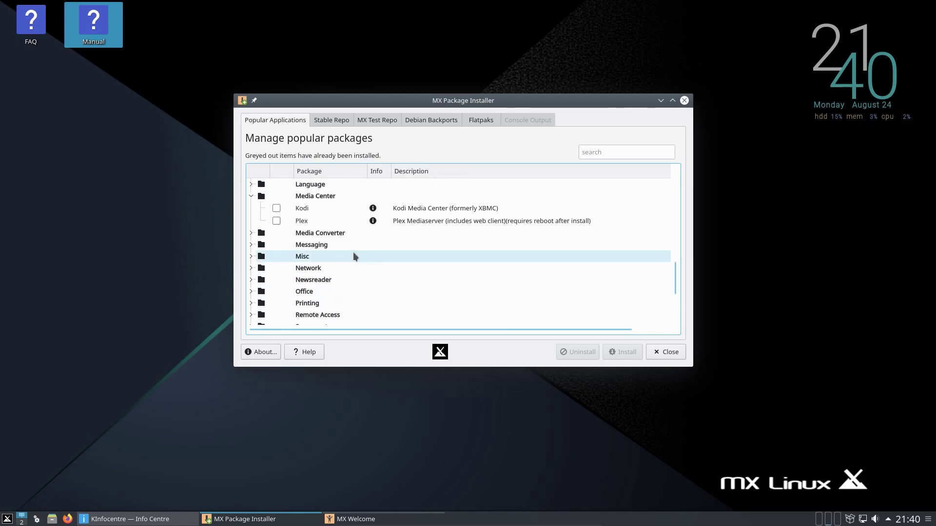
left_click(251, 234)
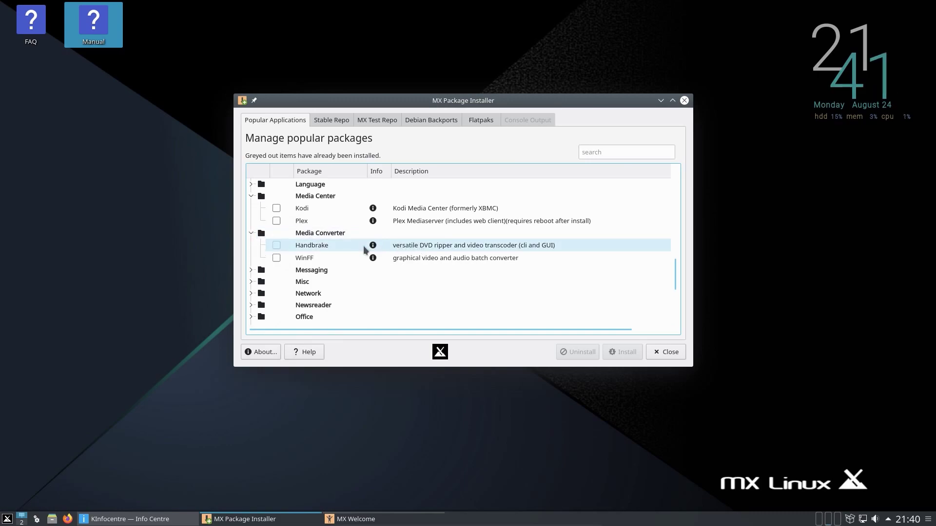
left_click_drag(679, 265, 683, 292)
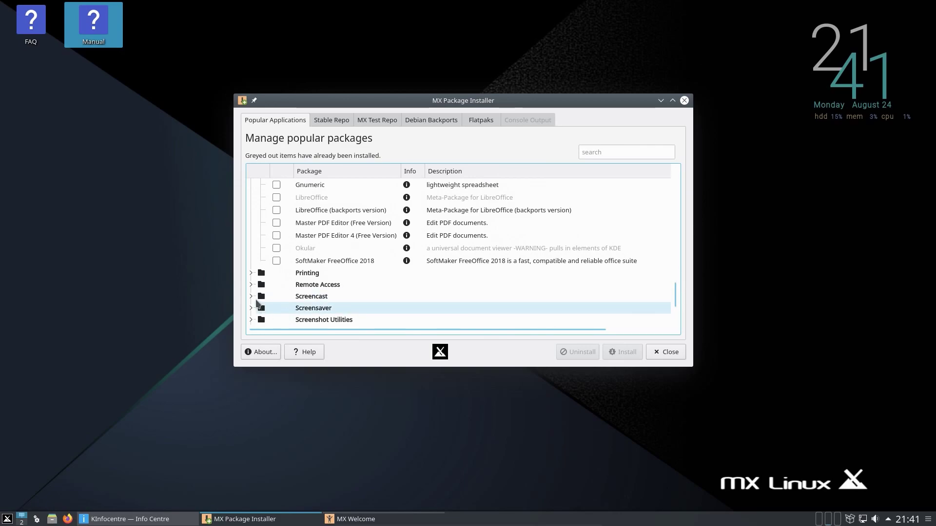
left_click(250, 297)
key("alt+F4")
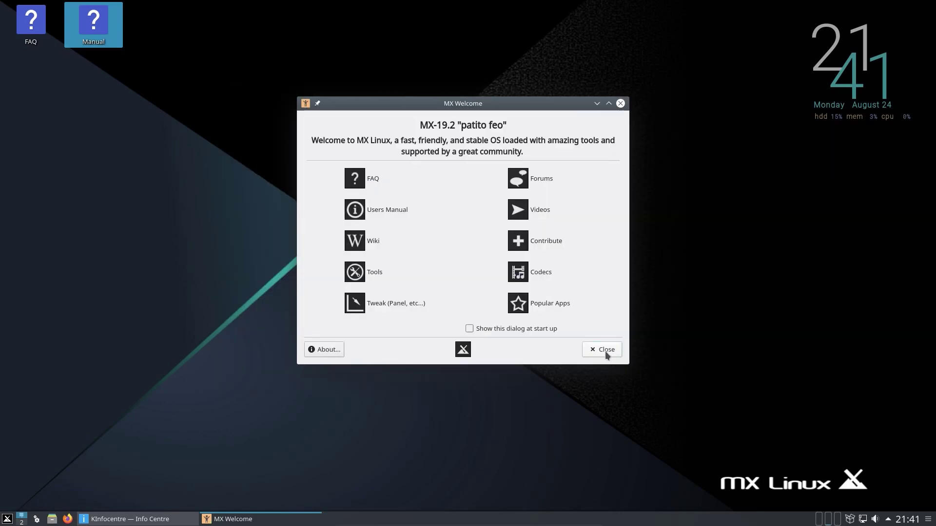
left_click(605, 350)
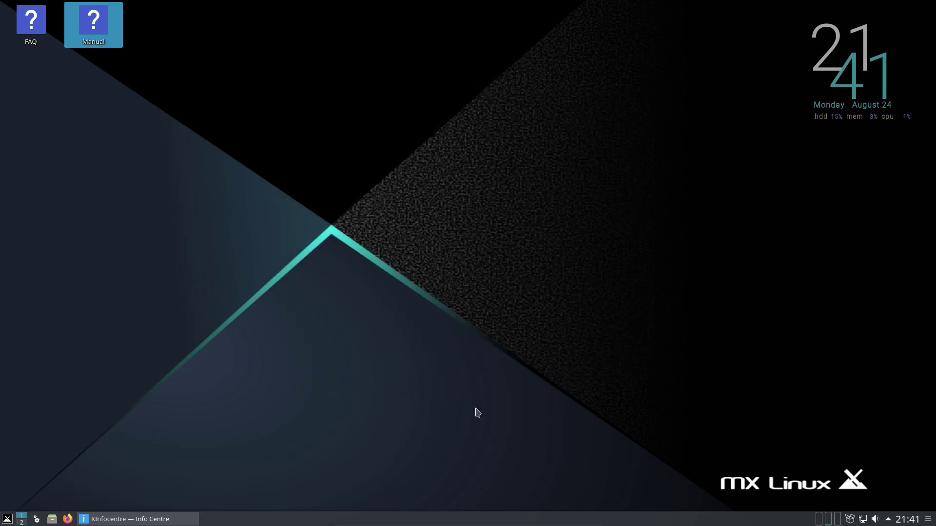
Open the application menu and browse Graphics, Internet, Settings, System, then Utilities
left_click(10, 520)
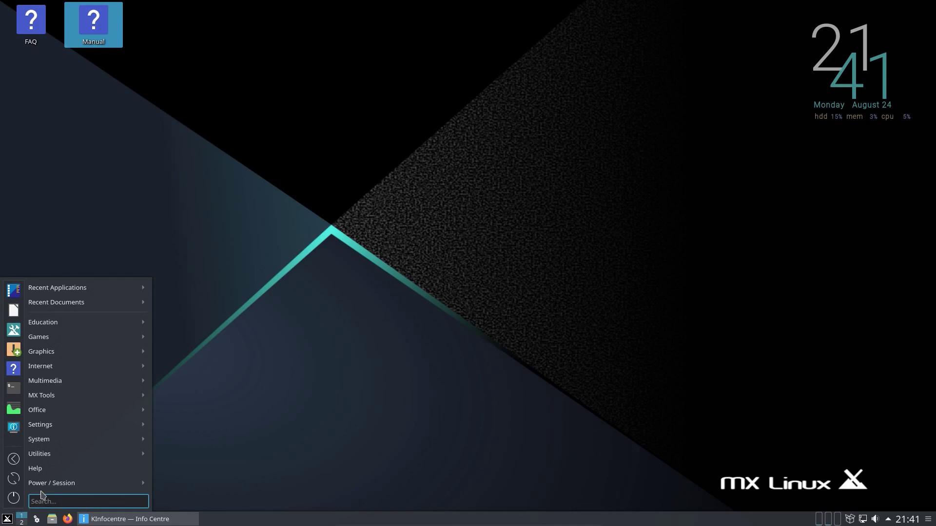
mouse_move(65, 334)
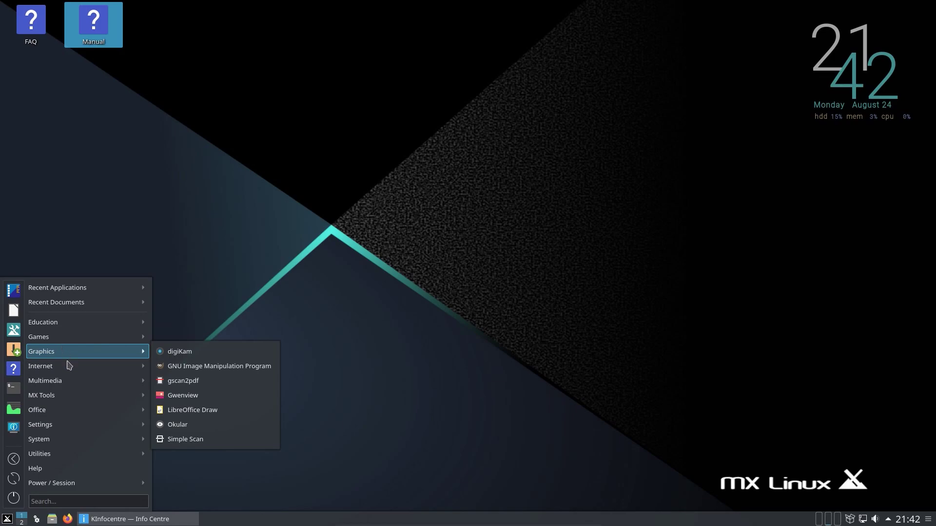
mouse_move(68, 365)
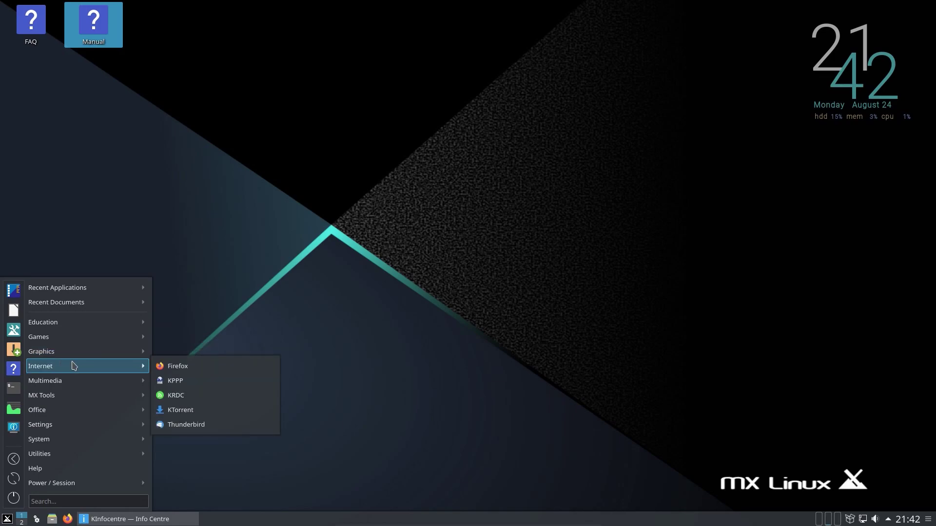
mouse_move(91, 386)
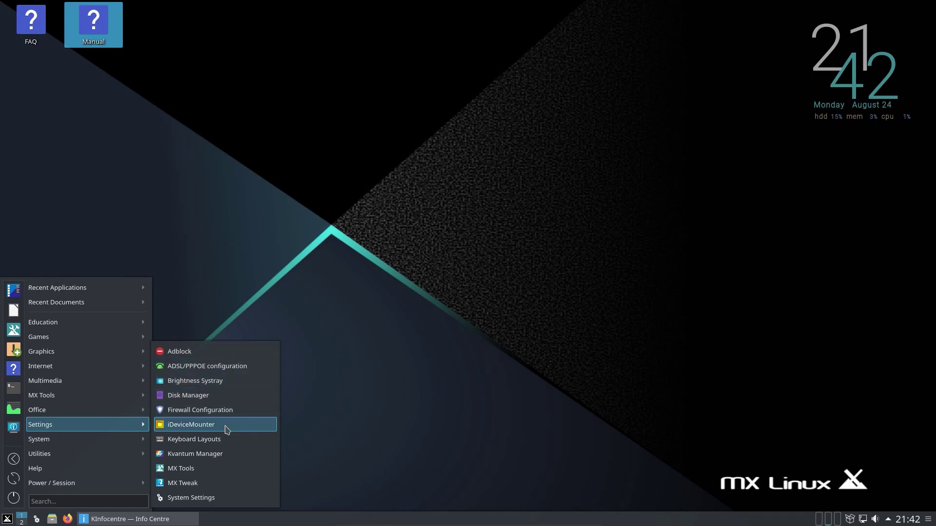
mouse_move(122, 440)
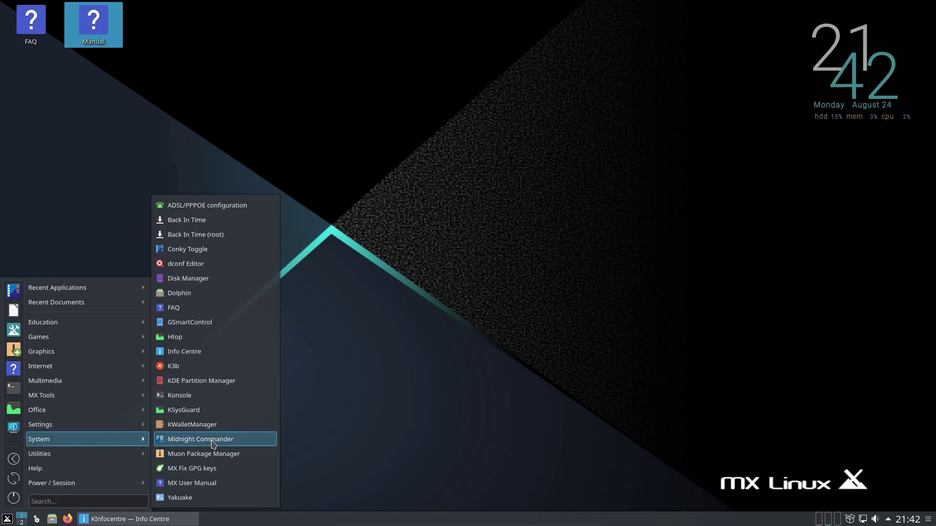
mouse_move(118, 457)
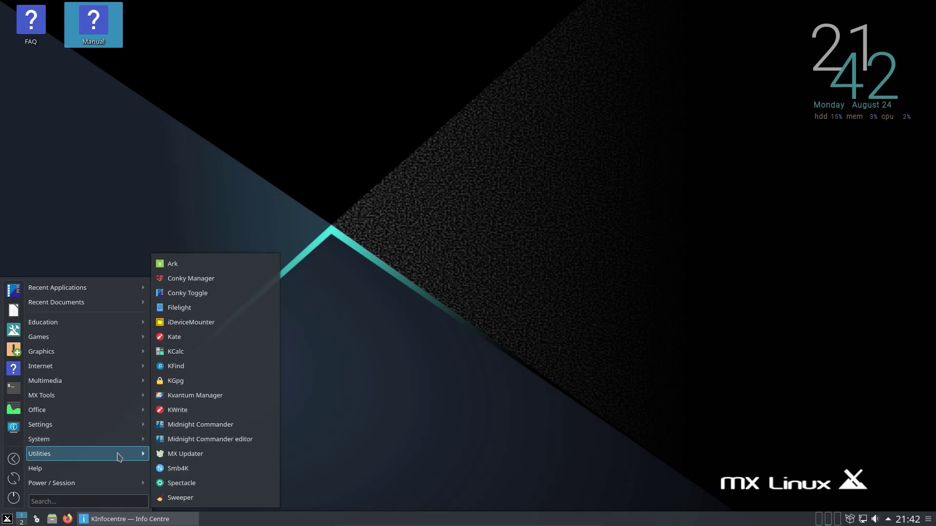
Launch Smb4K from Utilities, then close its main window and confirm the docking prompt
left_click(215, 468)
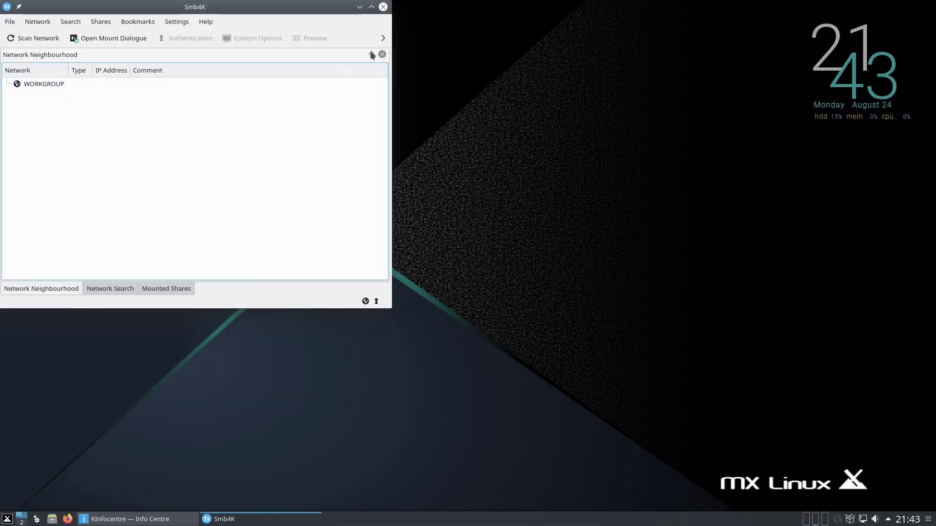
left_click(384, 7)
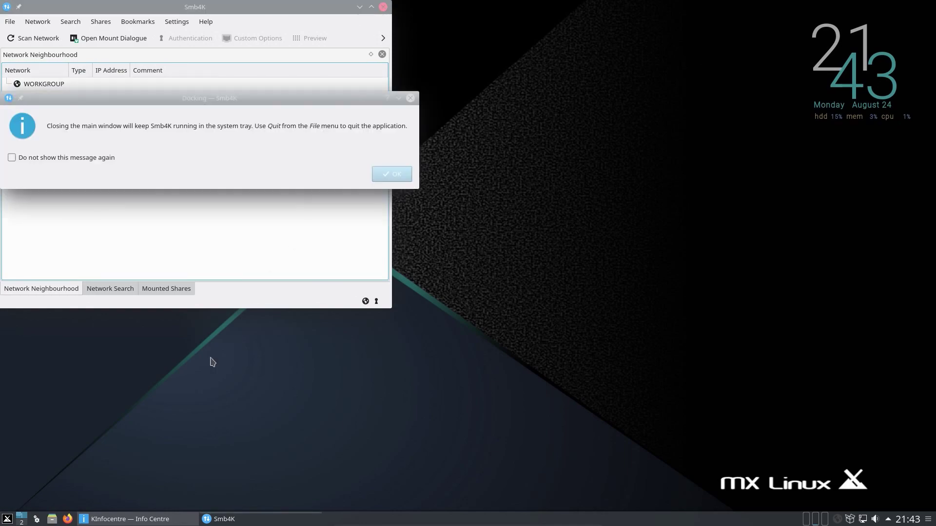
left_click(395, 175)
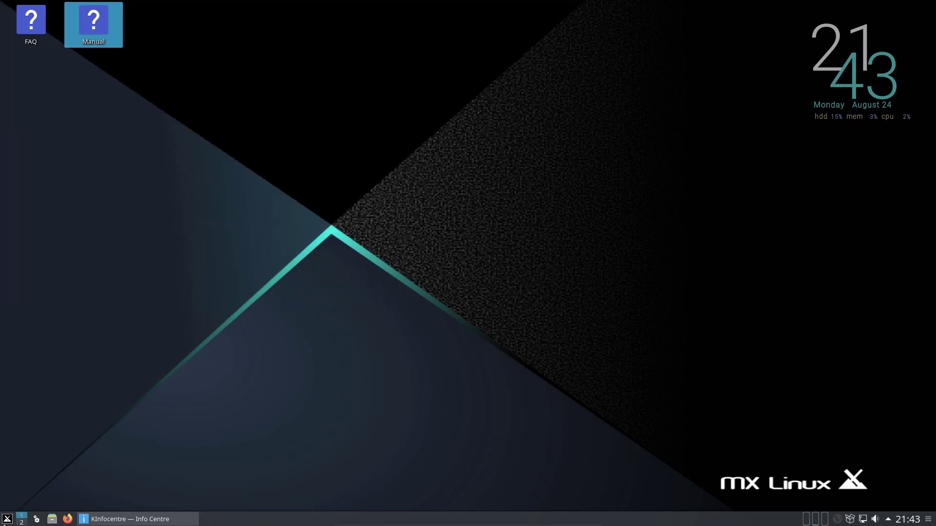
Launch antiX Advert Blocker from the Settings menu and authenticate
left_click(8, 519)
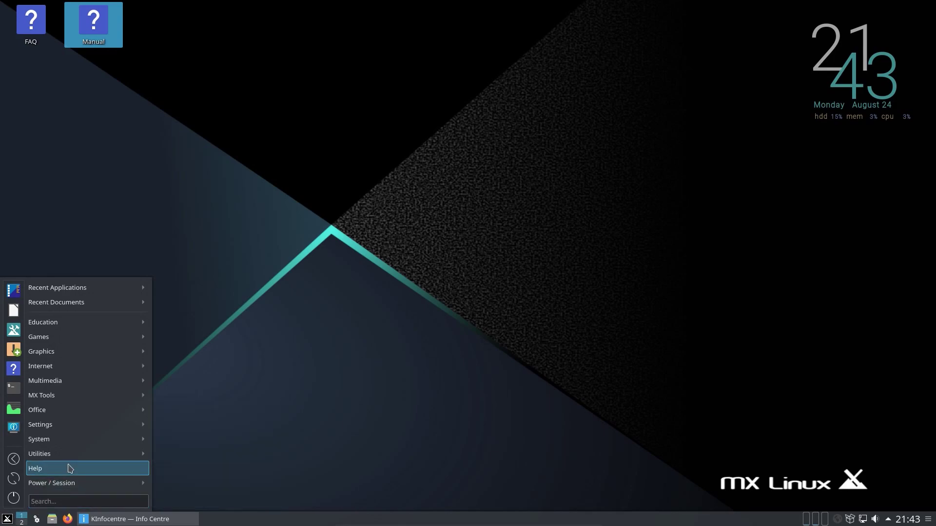
mouse_move(88, 425)
left_click(226, 352)
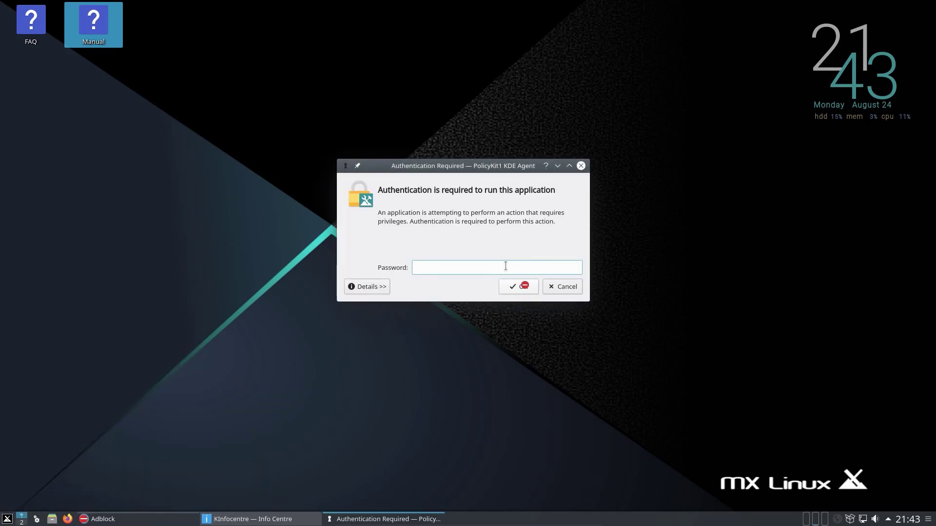
key("Return")
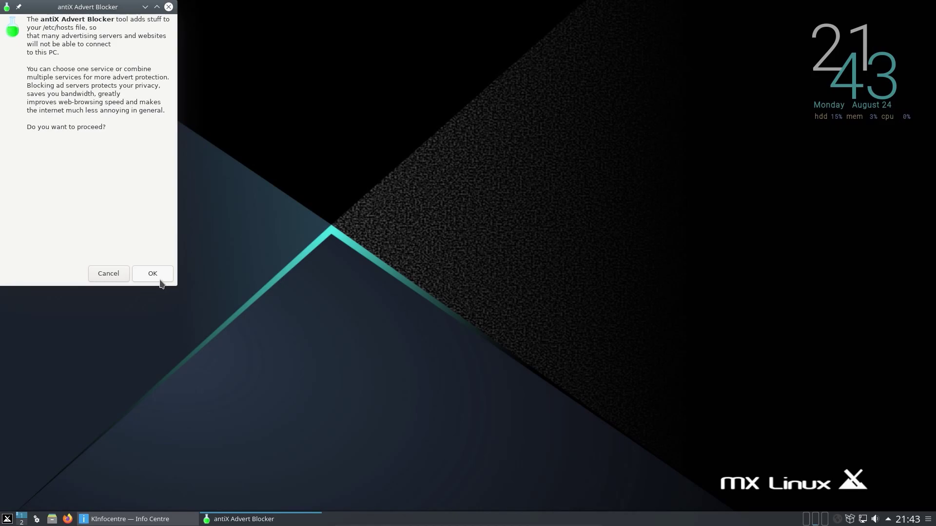
Continue to the service list and enlarge the dialog to show mvps.org through UNBLOCK
left_click(160, 280)
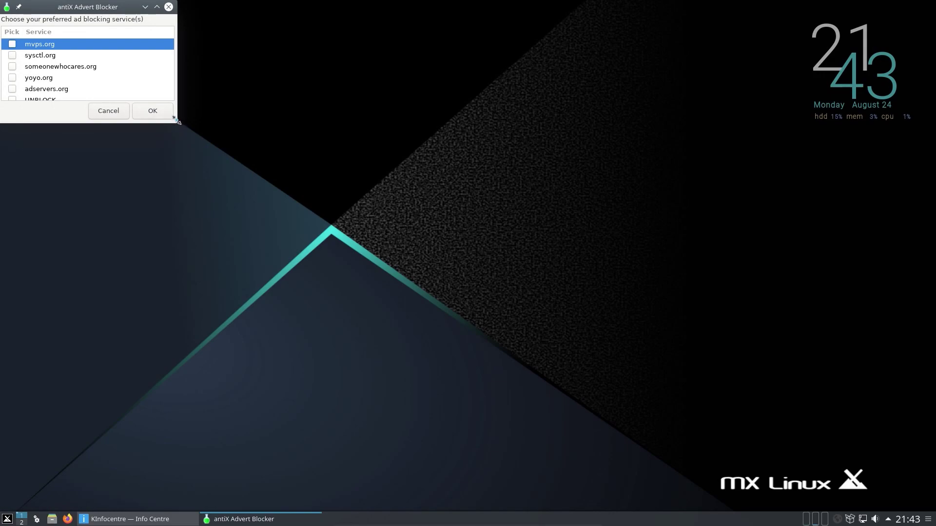
left_click_drag(175, 119, 206, 189)
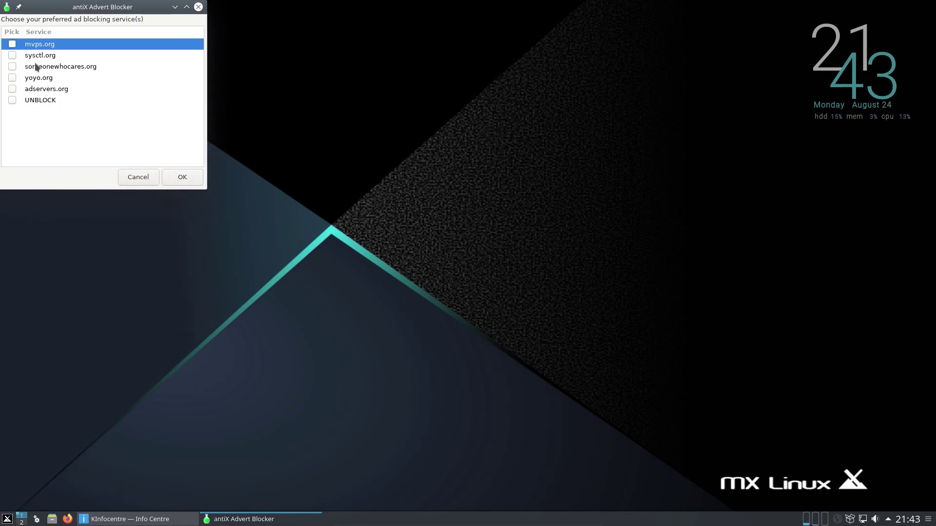
left_click(8, 520)
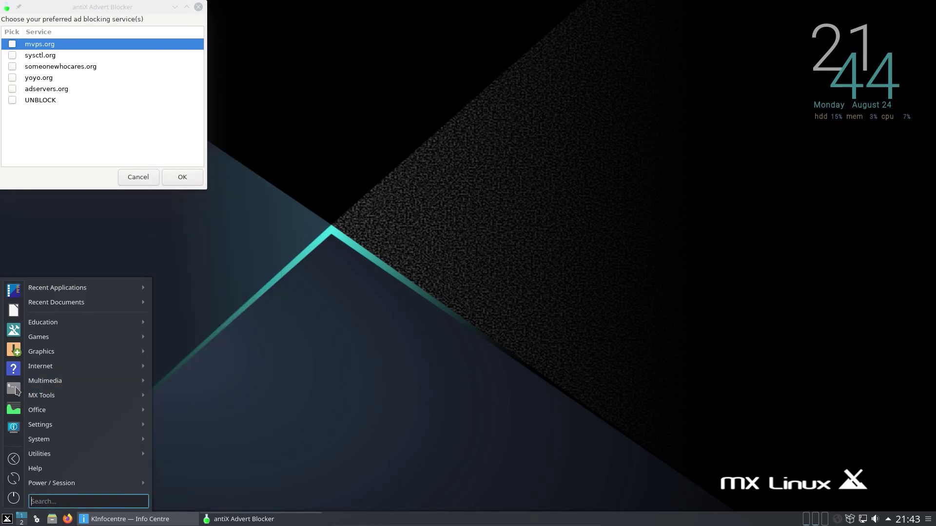
In Konsole, print the contents of /etc/hosts with cat
left_click(14, 390)
type("cat /etc/hosts")
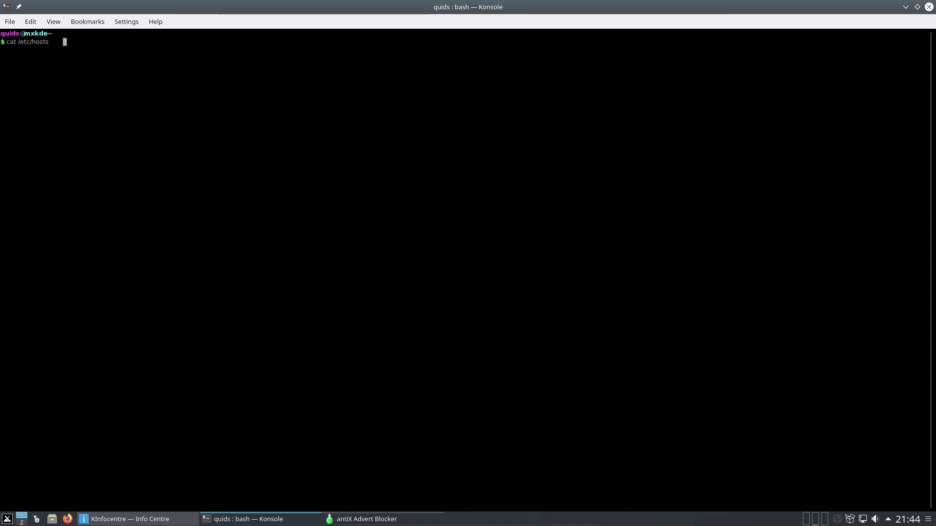
key("Return")
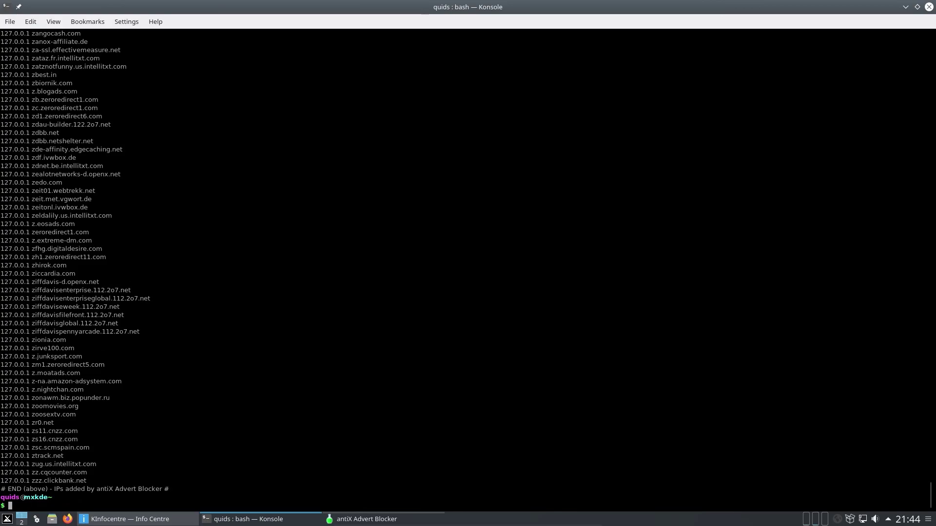
Count the hosts file lines with wc -l (20580), then close the terminal
key("Up")
key("Home")
key("Delete")
key("Delete")
key("Delete")
type("wc -l")
key("Return")
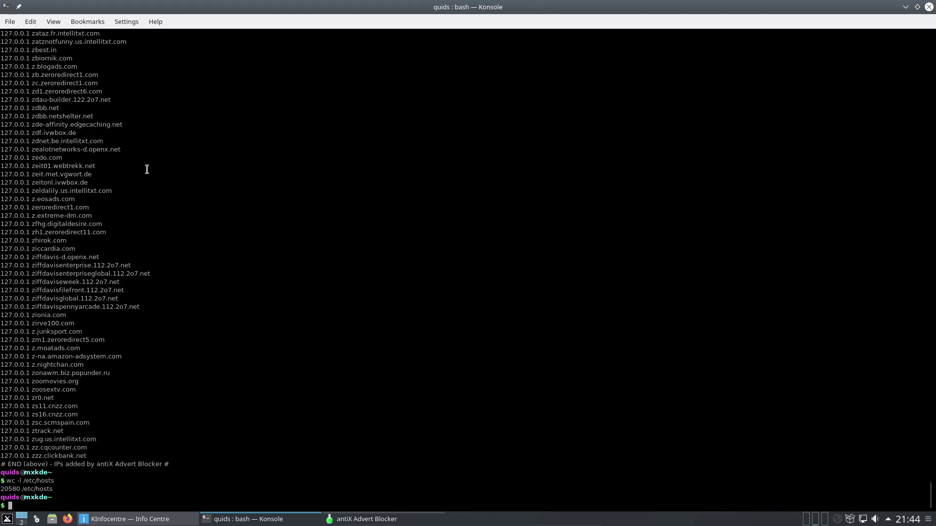
key("ctrl+d")
Cancel the antiX Advert Blocker dialog, leaving only KInfocentre running in the taskbar
left_click(183, 177)
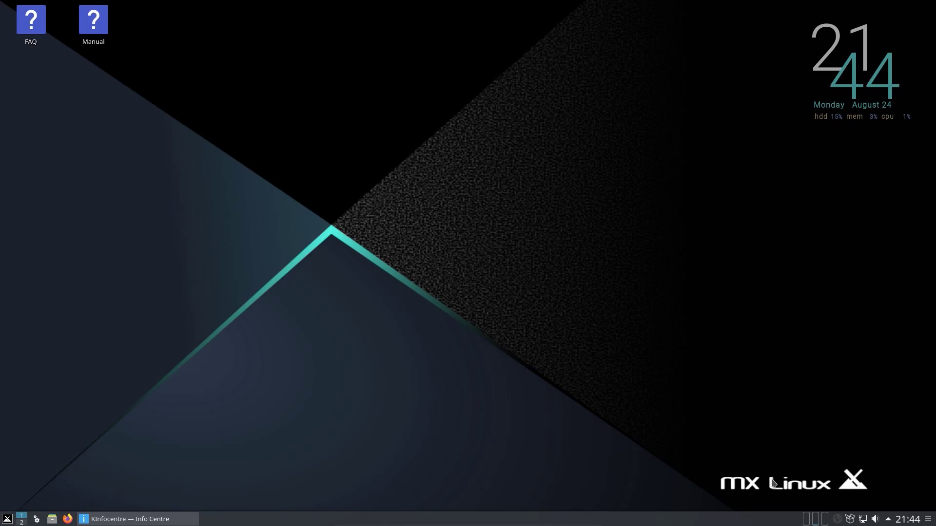
mouse_move(807, 520)
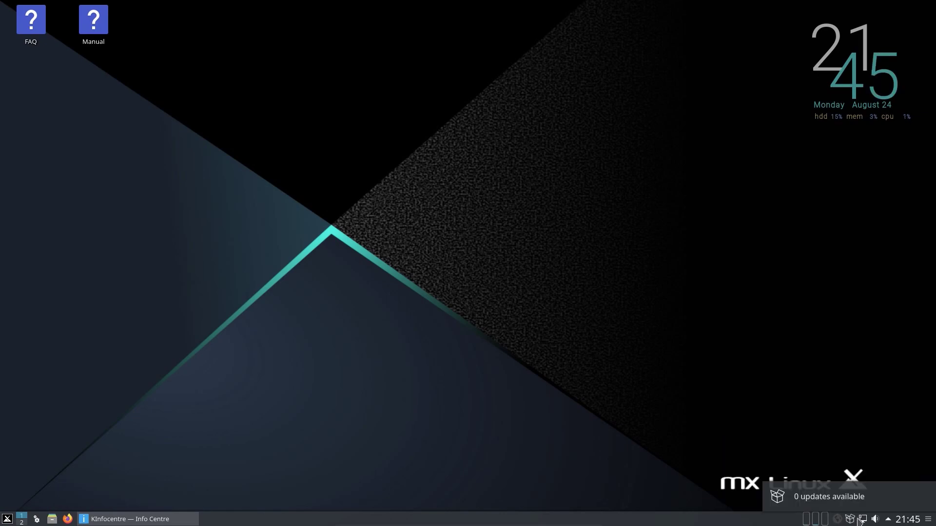
mouse_move(908, 521)
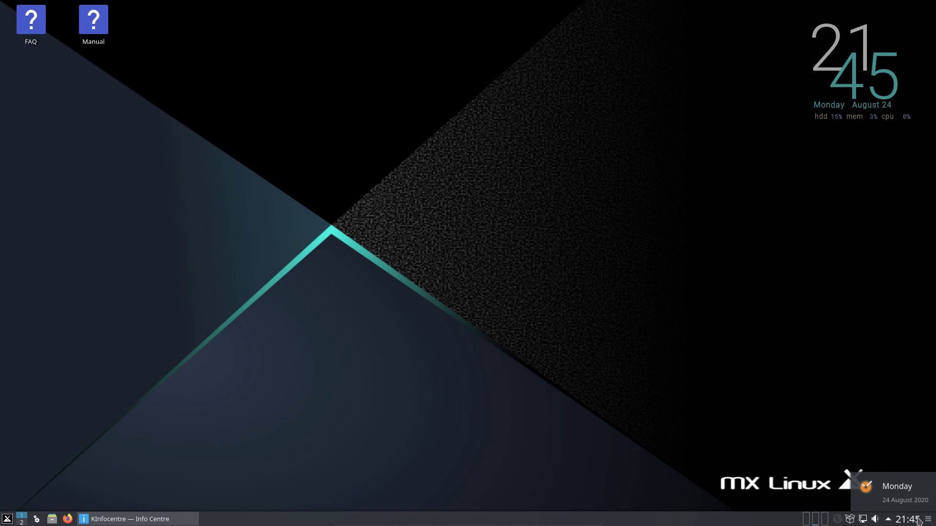
left_click(908, 520)
left_click(7, 519)
mouse_move(88, 424)
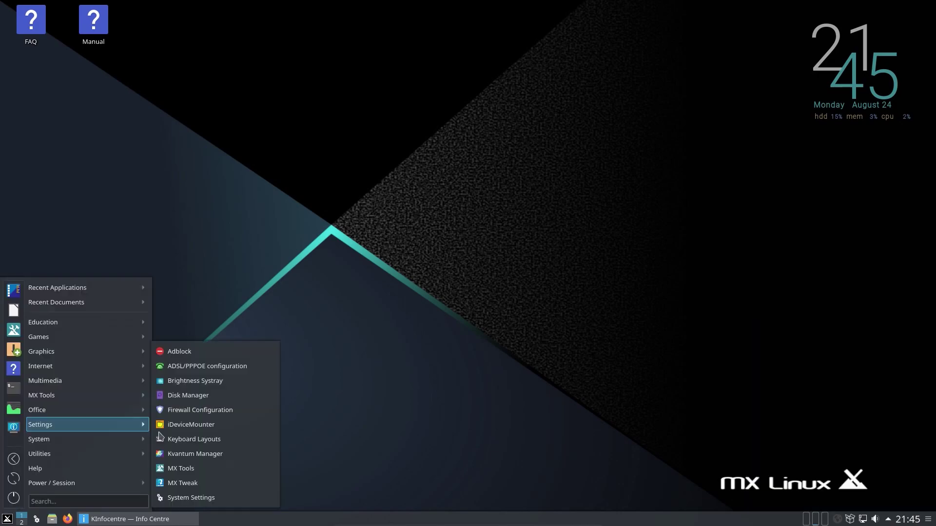
left_click(195, 498)
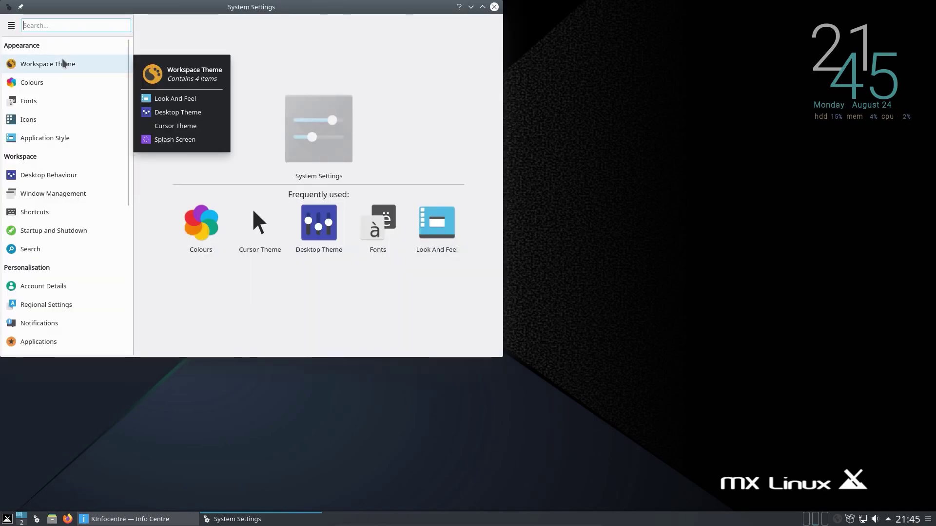
left_click(63, 63)
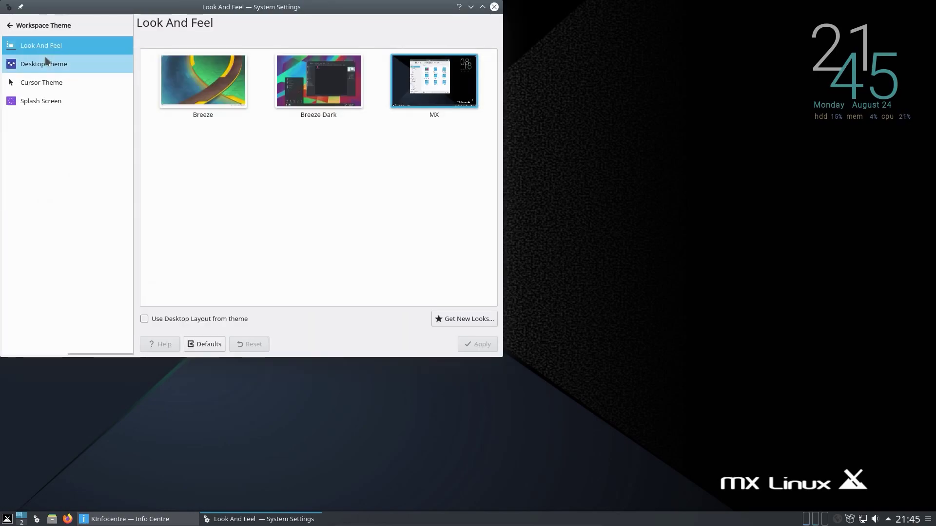
mouse_move(447, 78)
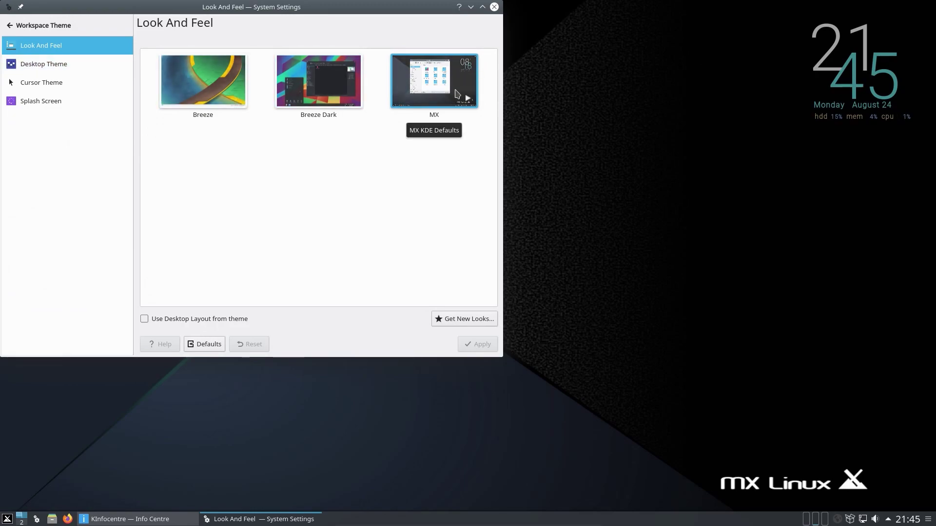
left_click(9, 25)
left_click(54, 84)
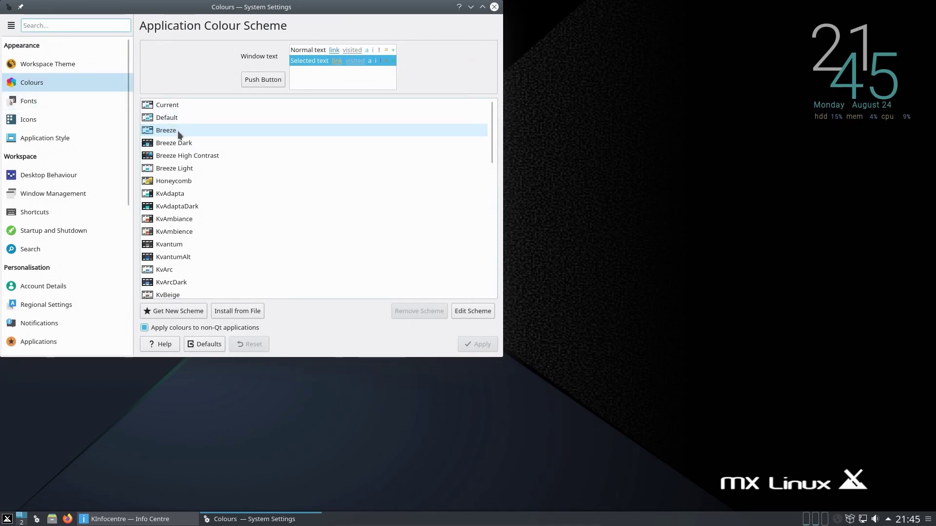
left_click(55, 103)
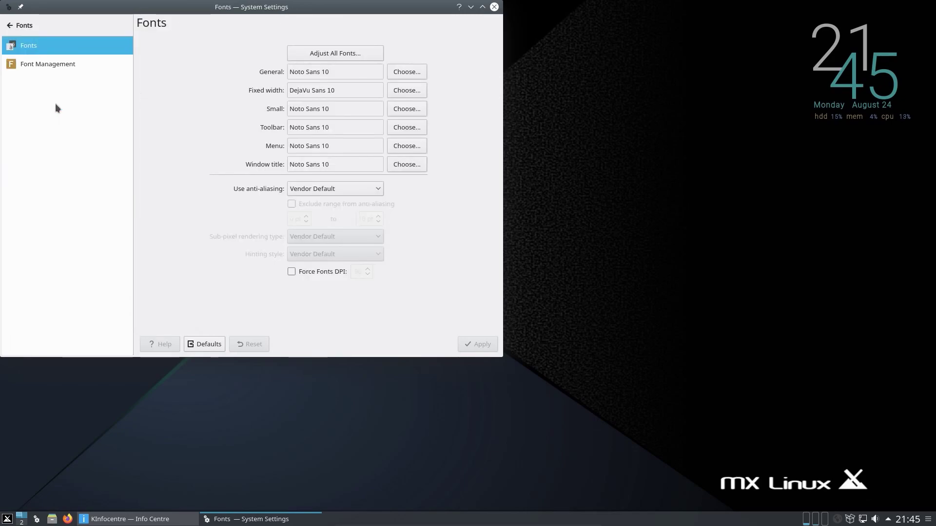
left_click(30, 24)
left_click(55, 122)
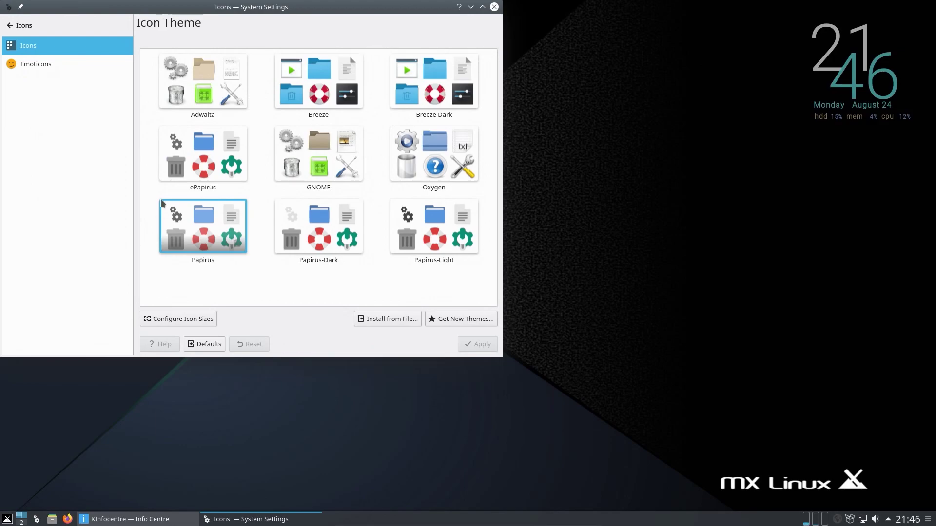
left_click(34, 27)
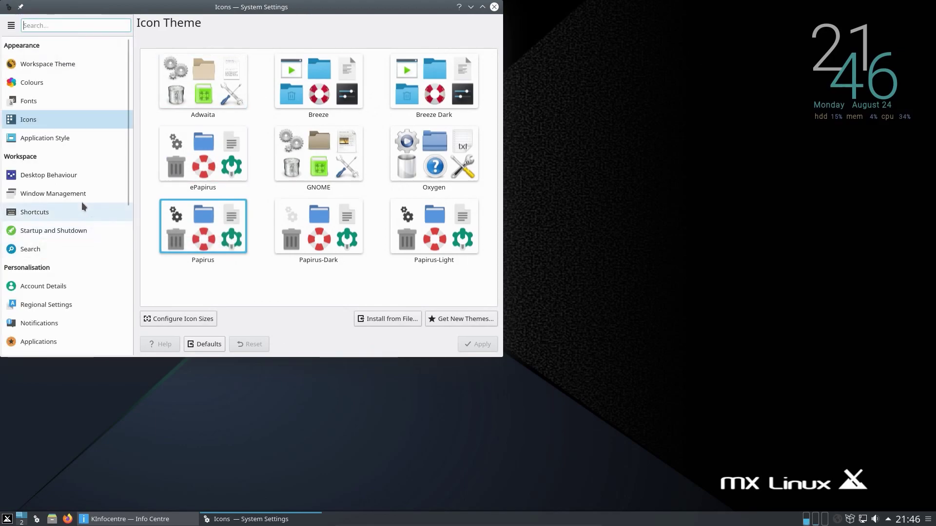
left_click_drag(128, 151, 208, 288)
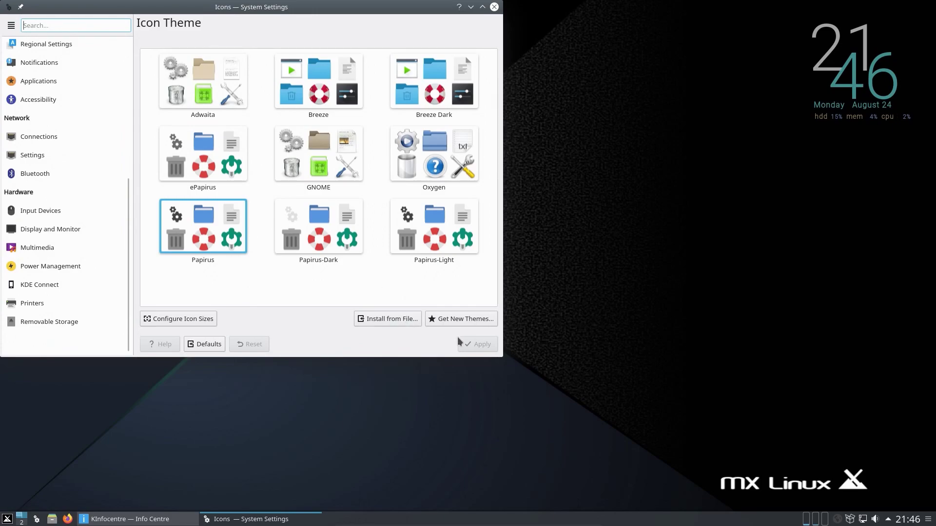
left_click(494, 7)
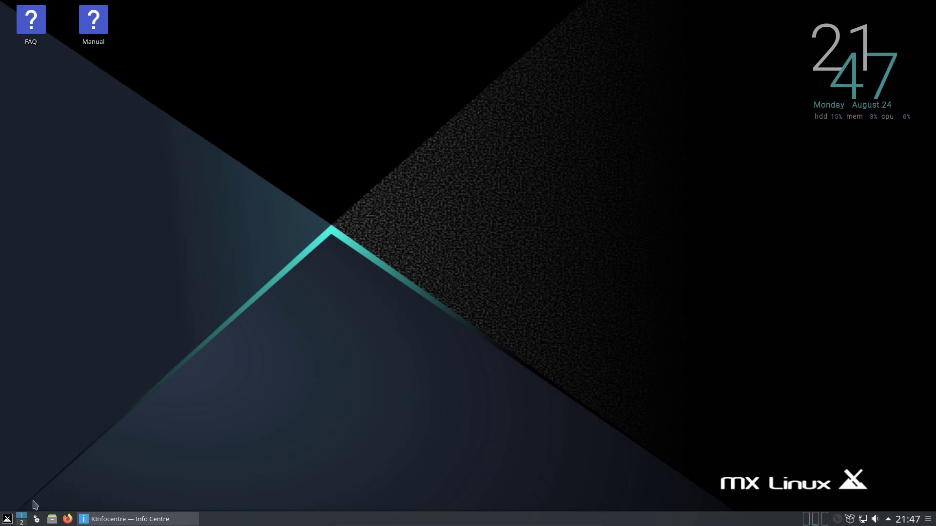
Reopen MX Welcome for MX-19.2 "patito feo" from Recent Applications in the start menu
left_click(6, 519)
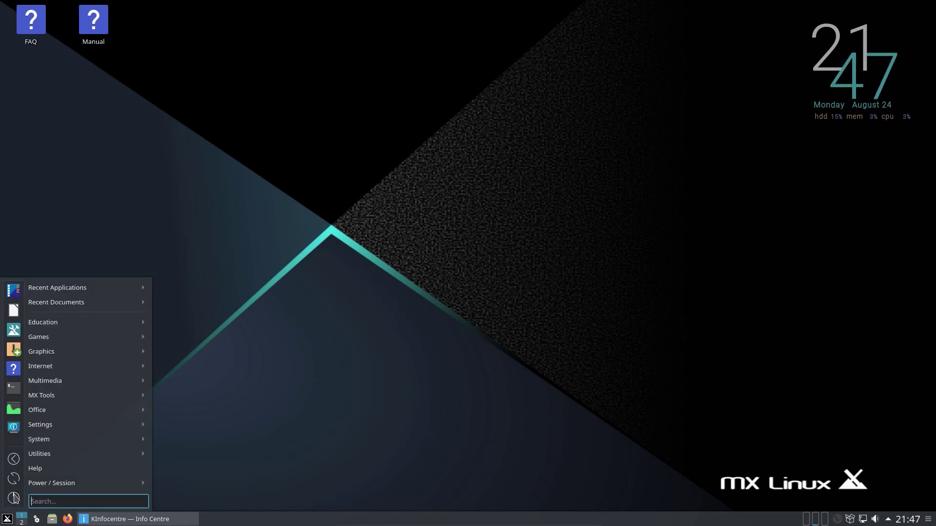
mouse_move(77, 292)
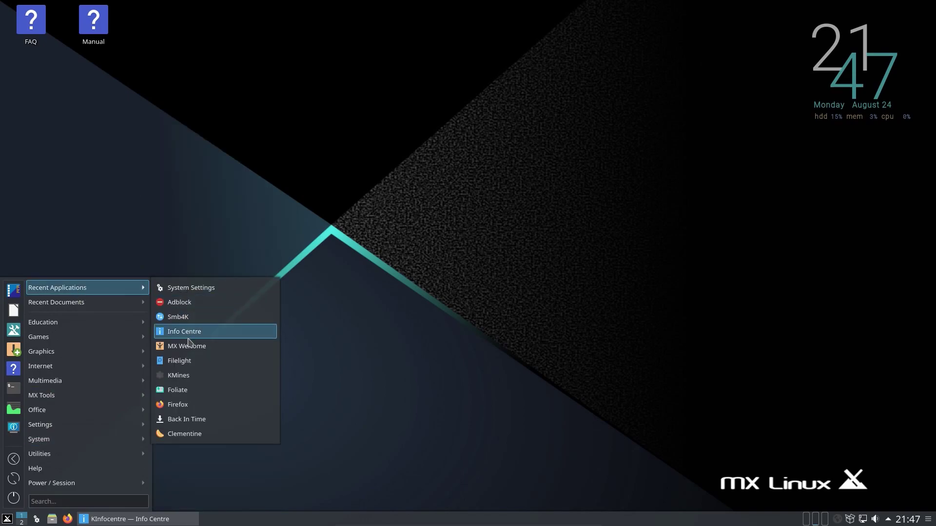
left_click(191, 347)
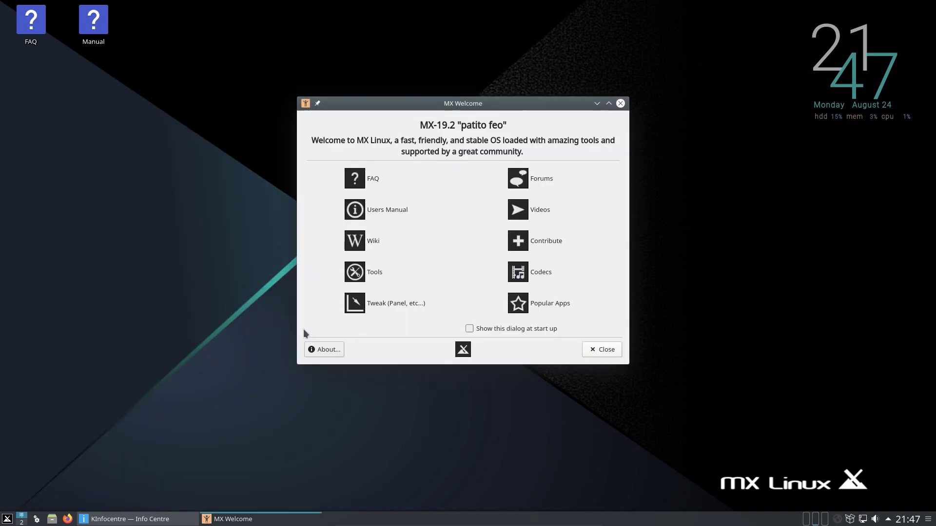